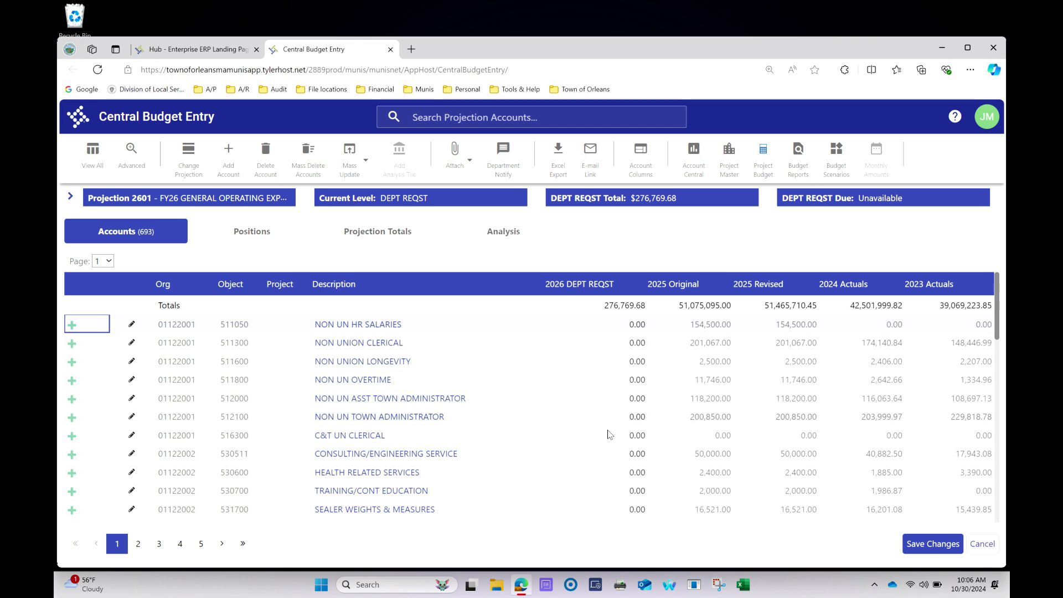
# - Look through the 2026 DEPT REQST amounts, from the NON UN HR SALARIES account down to ORL MGRS UNION ASSISTANTS
pyautogui.click(625, 325)
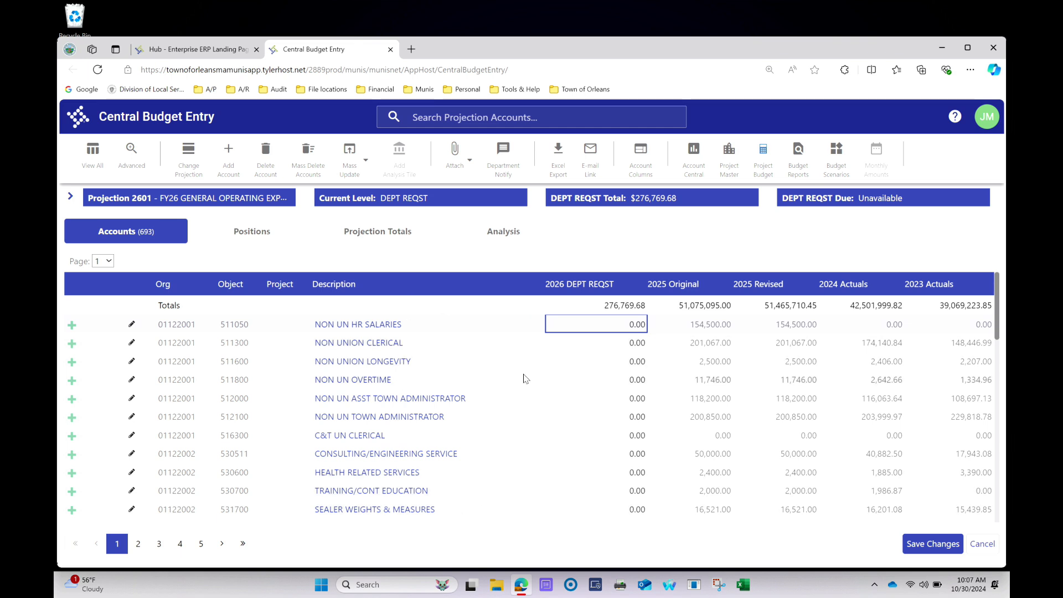
pyautogui.click(625, 324)
pyautogui.click(599, 346)
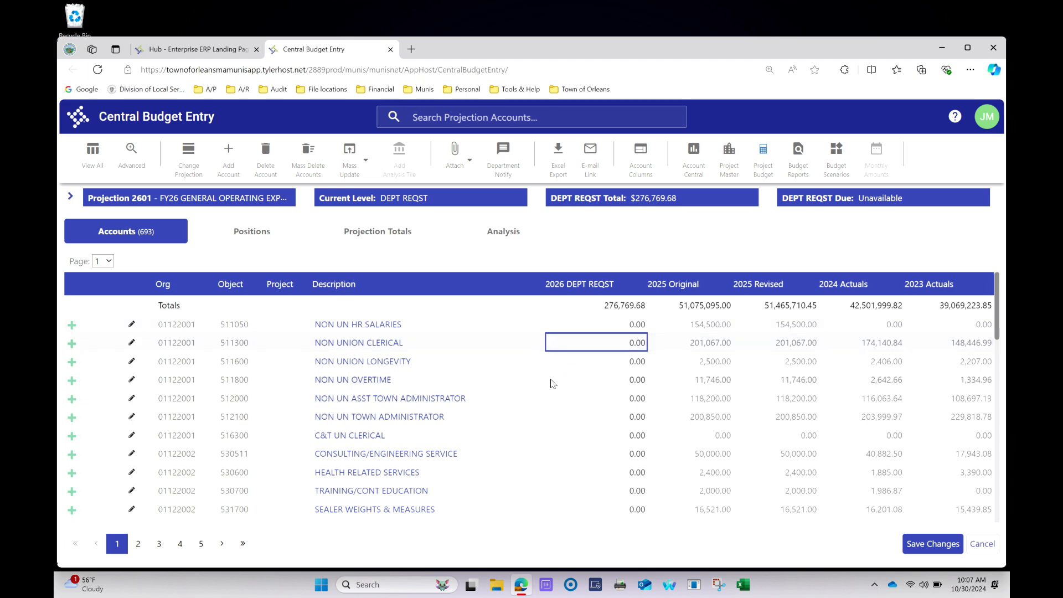
pyautogui.scroll(-15, 498, 396)
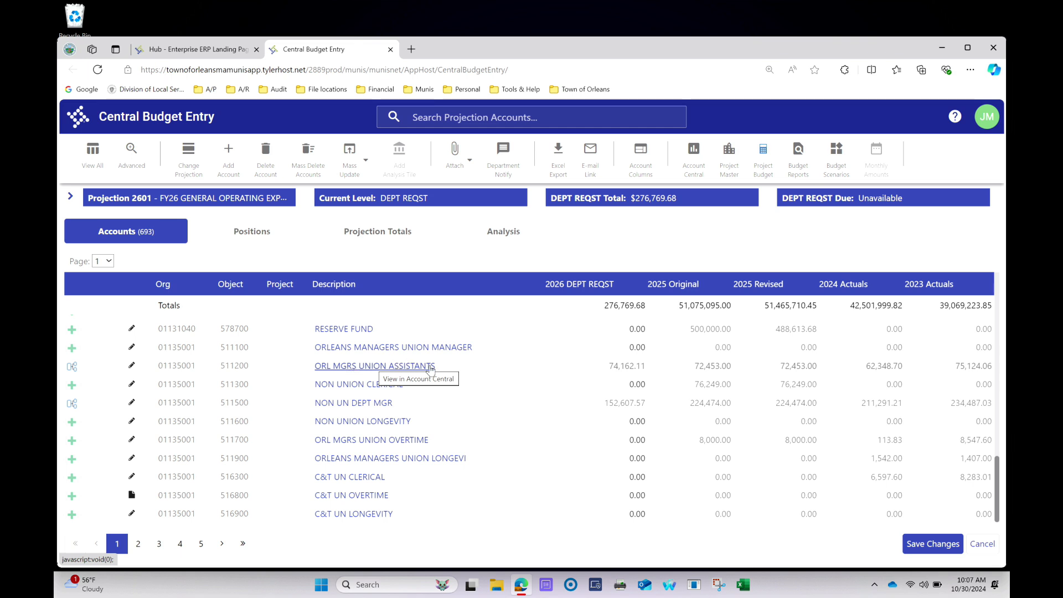
pyautogui.click(616, 366)
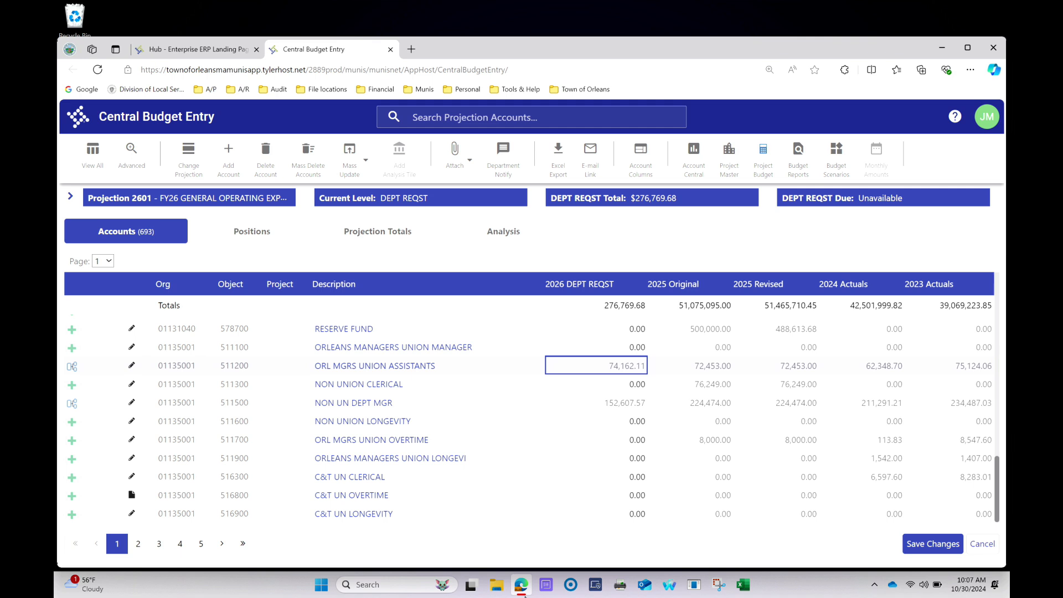
pyautogui.moveTo(524, 596)
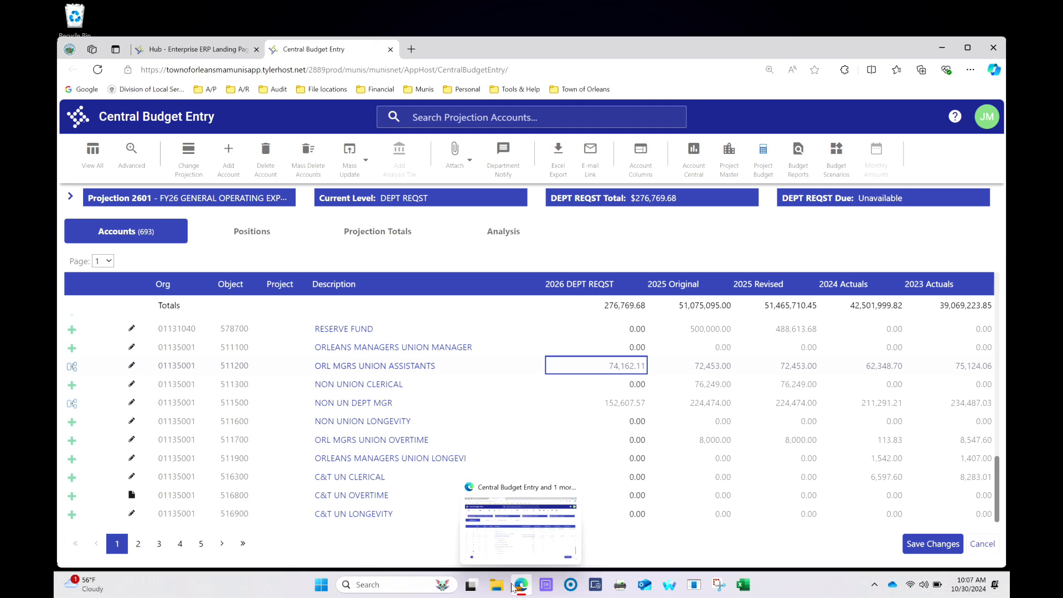
# - Start a Salary budget detail of type Salary for the ORLEANS MANAGERS UNION MANAGER account, then return to the accounts list without saving
pyautogui.click(71, 348)
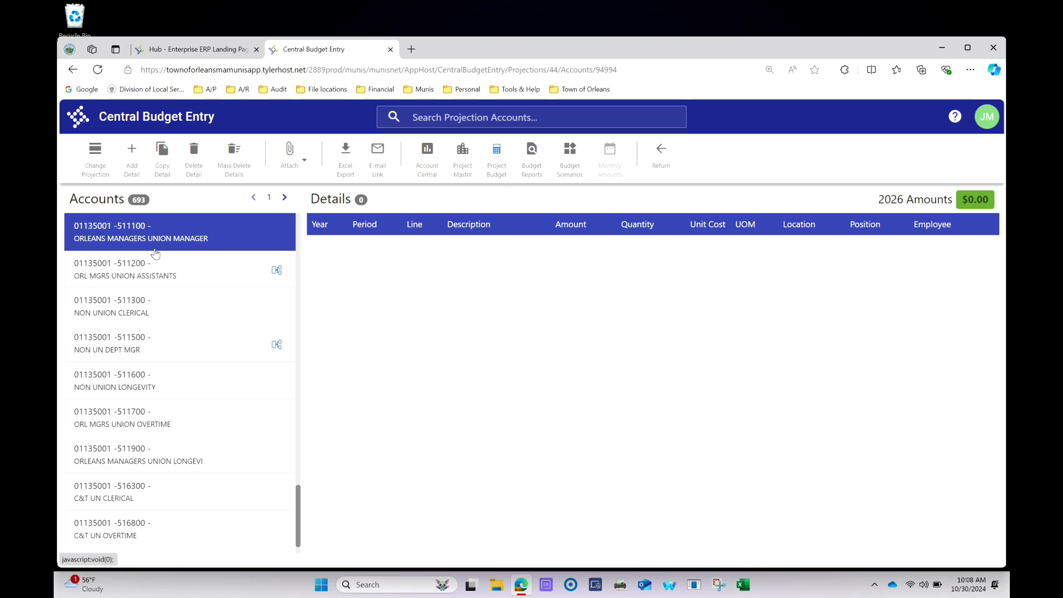
pyautogui.click(131, 152)
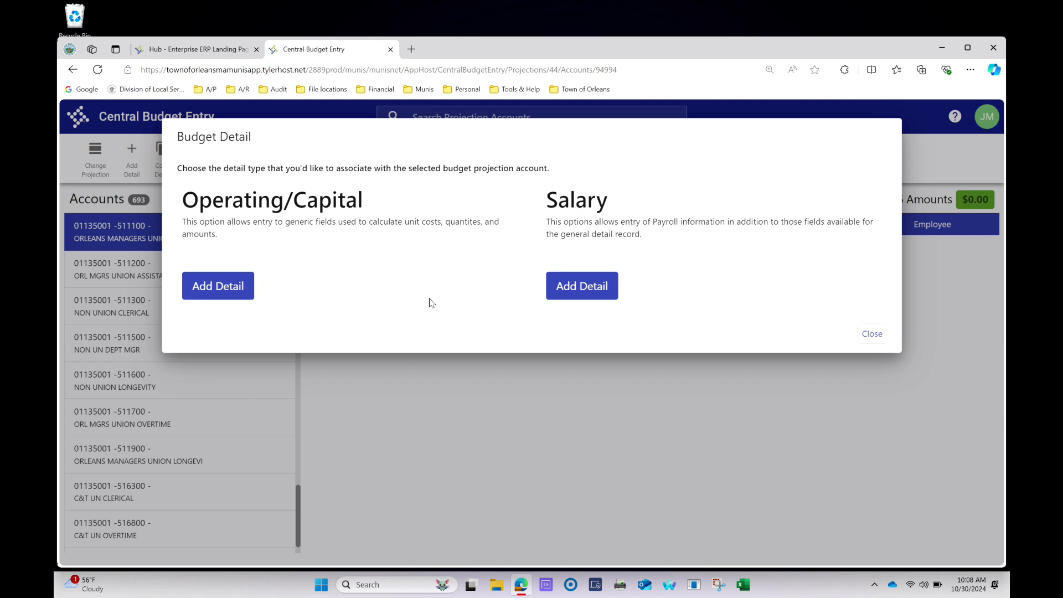
pyautogui.click(589, 294)
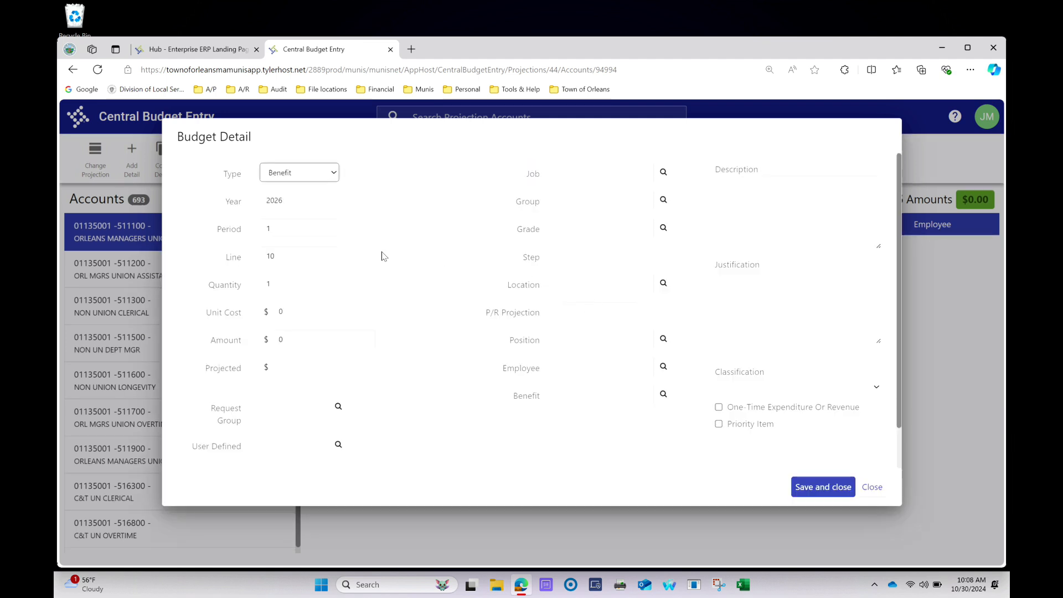
pyautogui.click(334, 175)
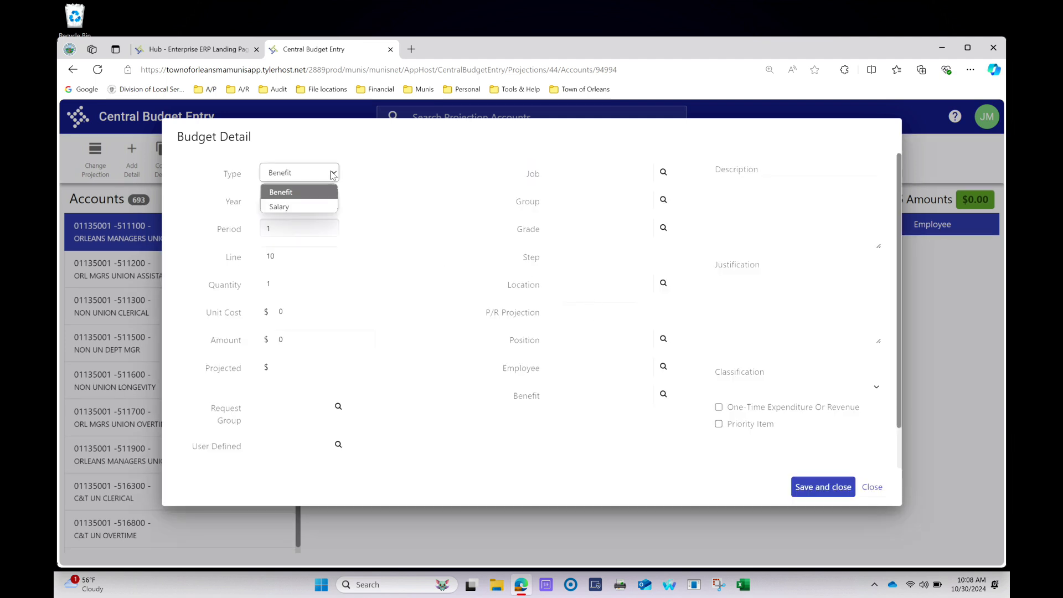
pyautogui.click(297, 204)
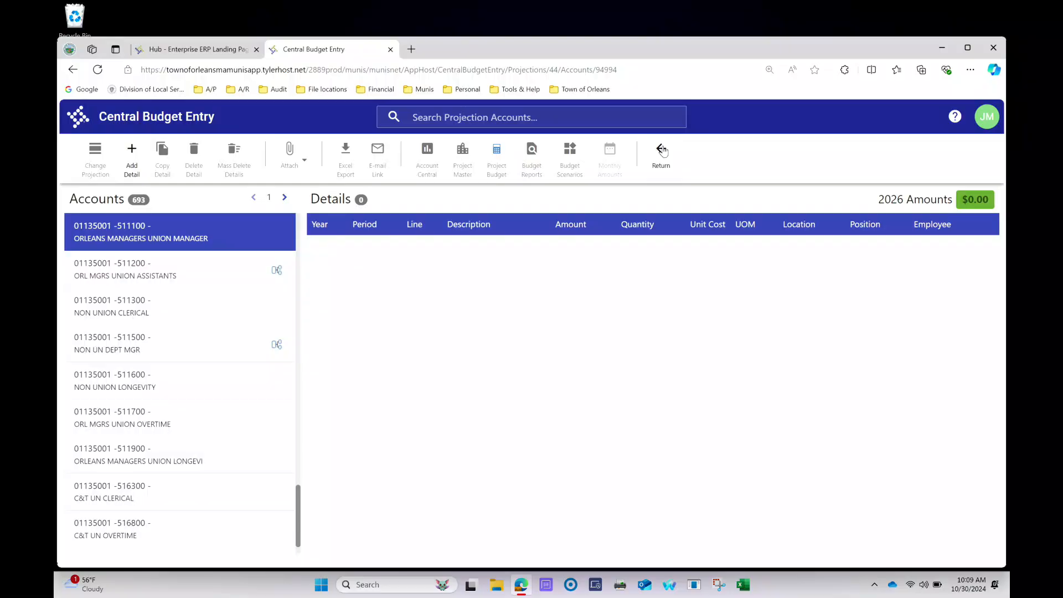
pyautogui.click(662, 150)
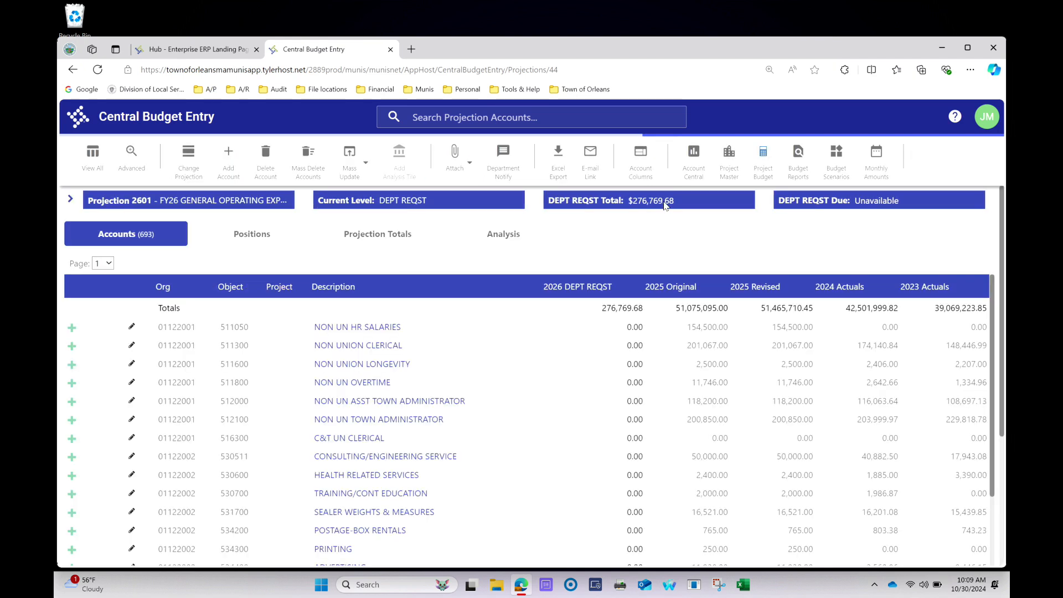
# - Review the selectable account information columns, from Org Description through 2023 Actuals, and accept the existing selection
pyautogui.scroll(-10, 547, 365)
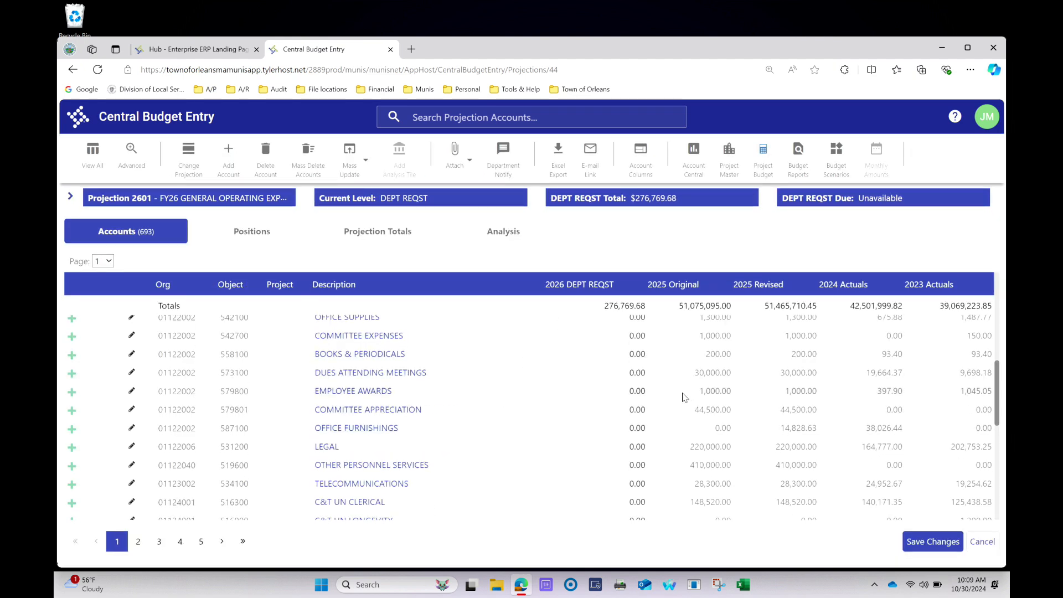
pyautogui.scroll(6, 675, 397)
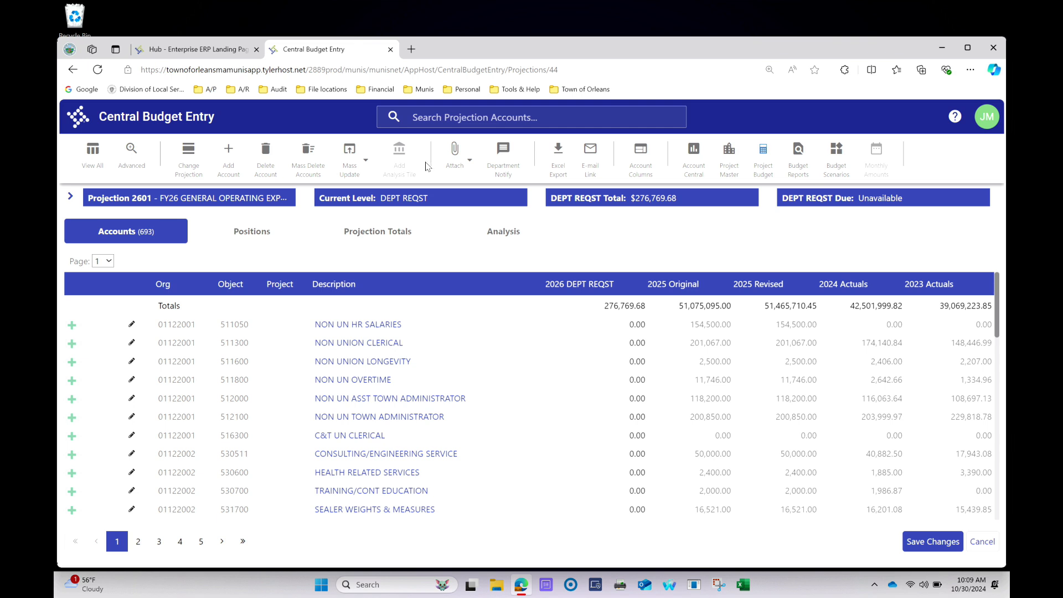
pyautogui.click(637, 164)
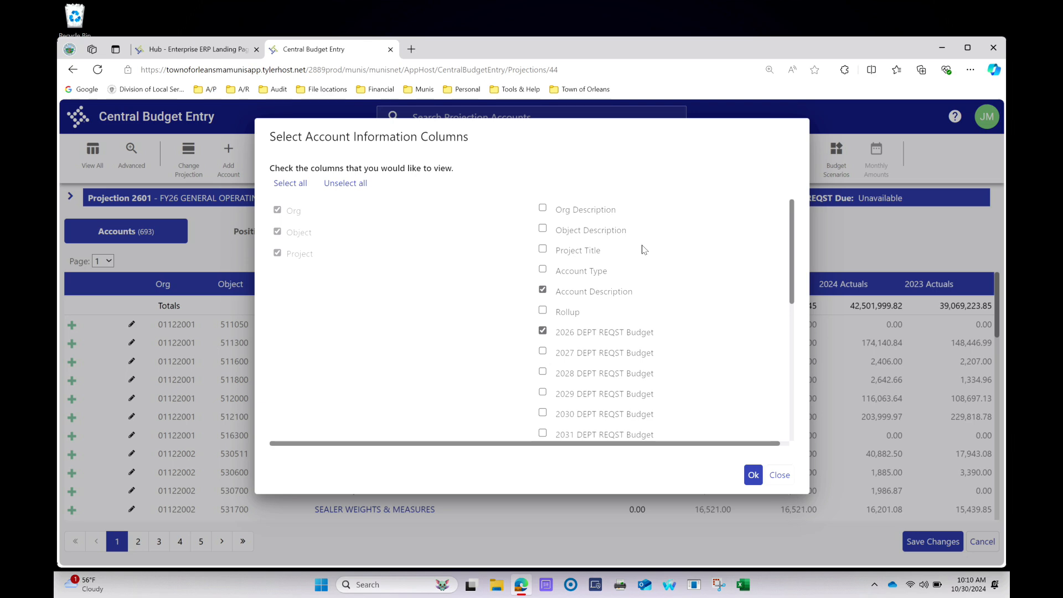
pyautogui.hotkey('ctrl', '+')
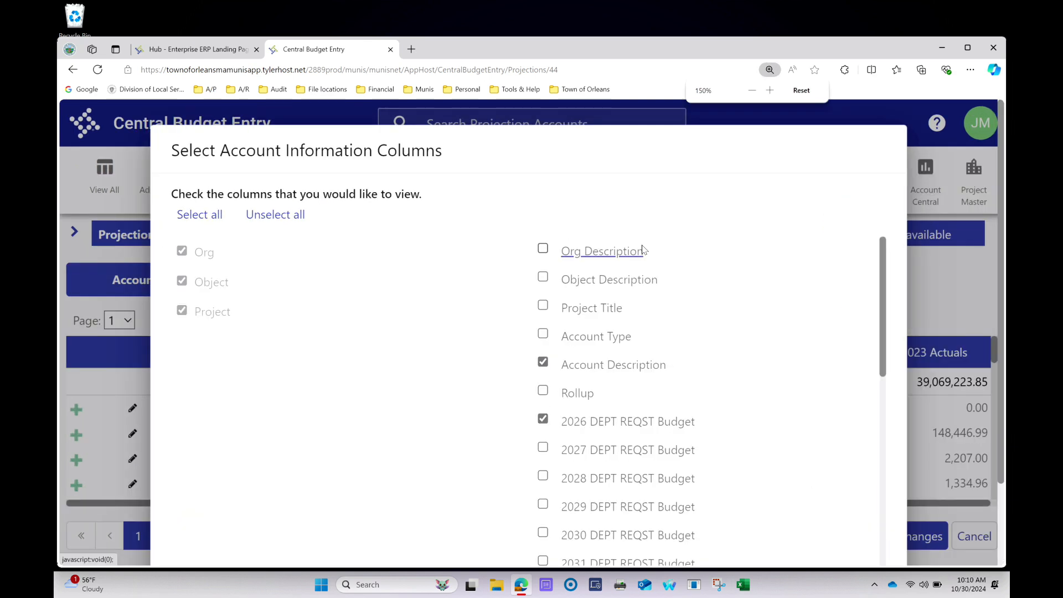
pyautogui.hotkey('ctrl', '-')
pyautogui.hotkey('ctrl', '+')
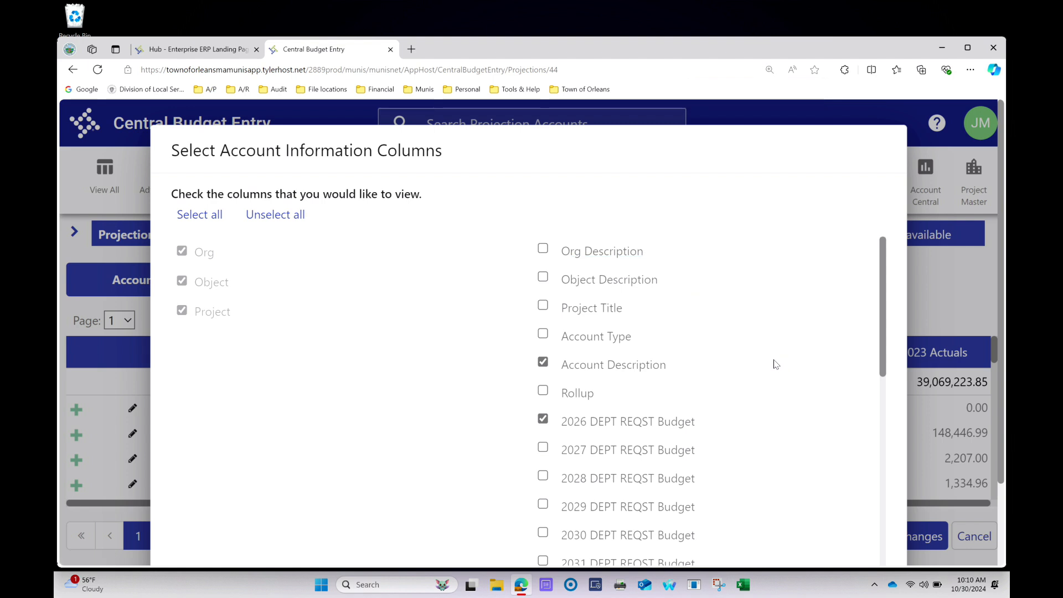
pyautogui.scroll(-1, 774, 364)
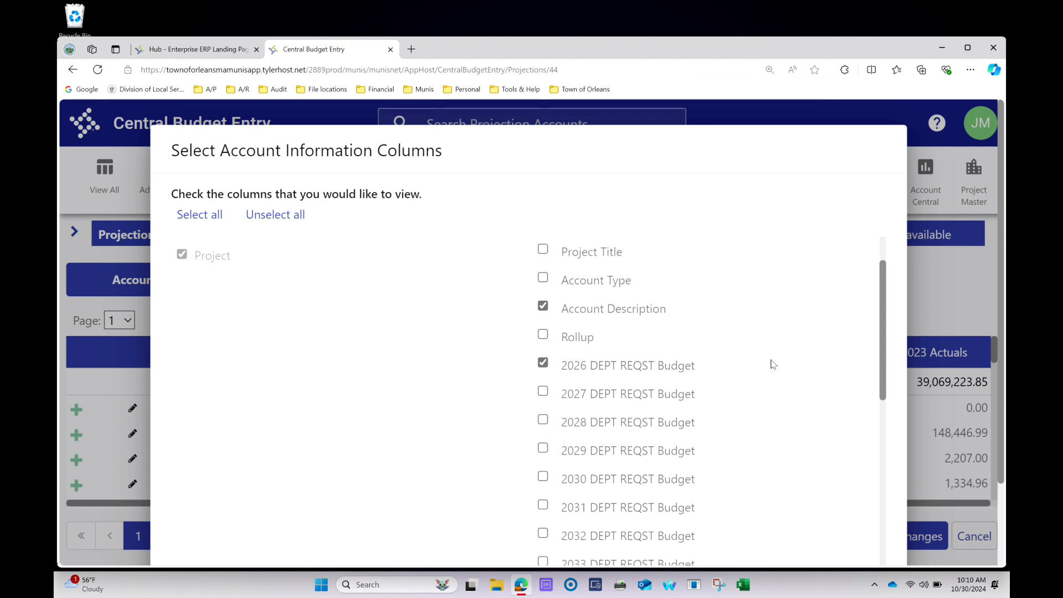
pyautogui.scroll(1, 765, 361)
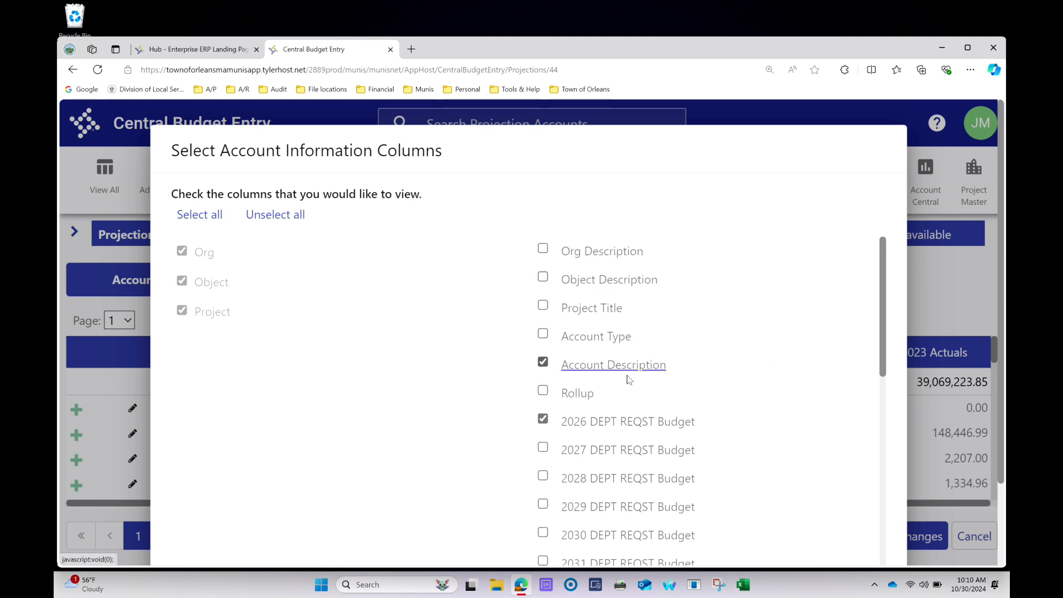
pyautogui.scroll(-1, 639, 378)
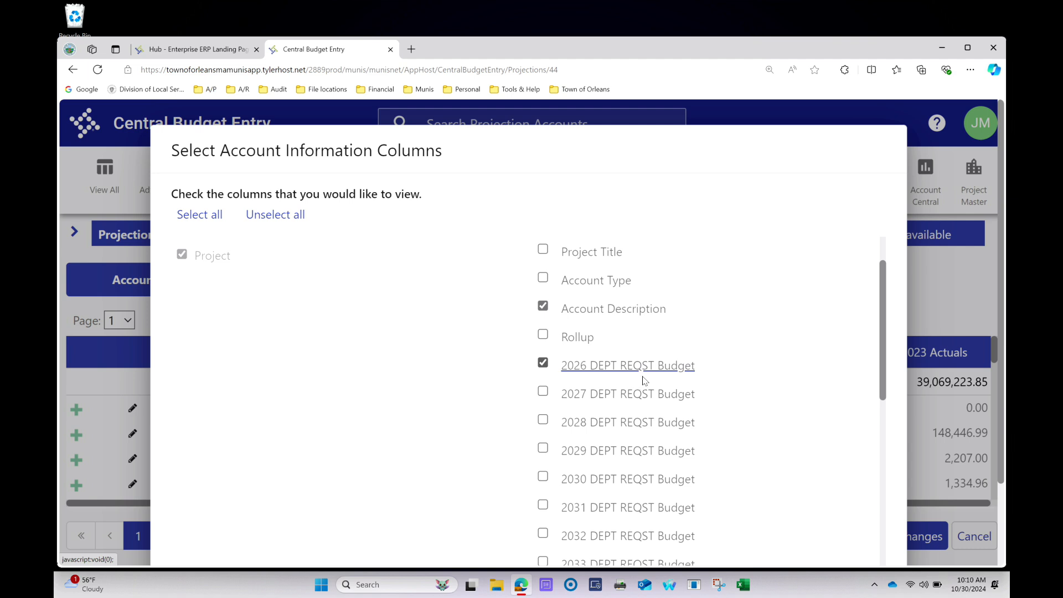
pyautogui.scroll(-1, 714, 382)
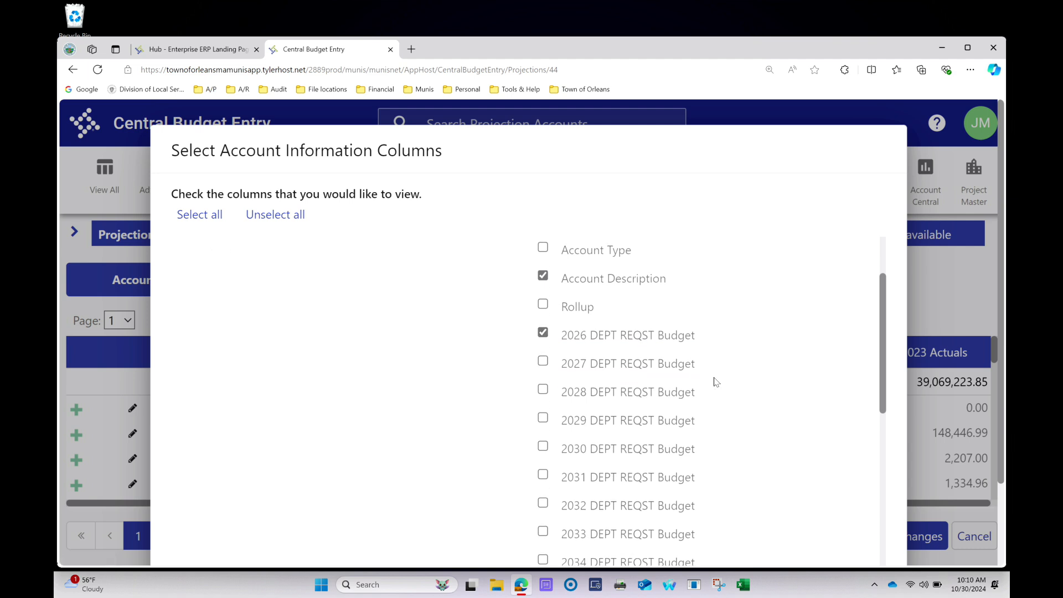
pyautogui.scroll(-7, 714, 382)
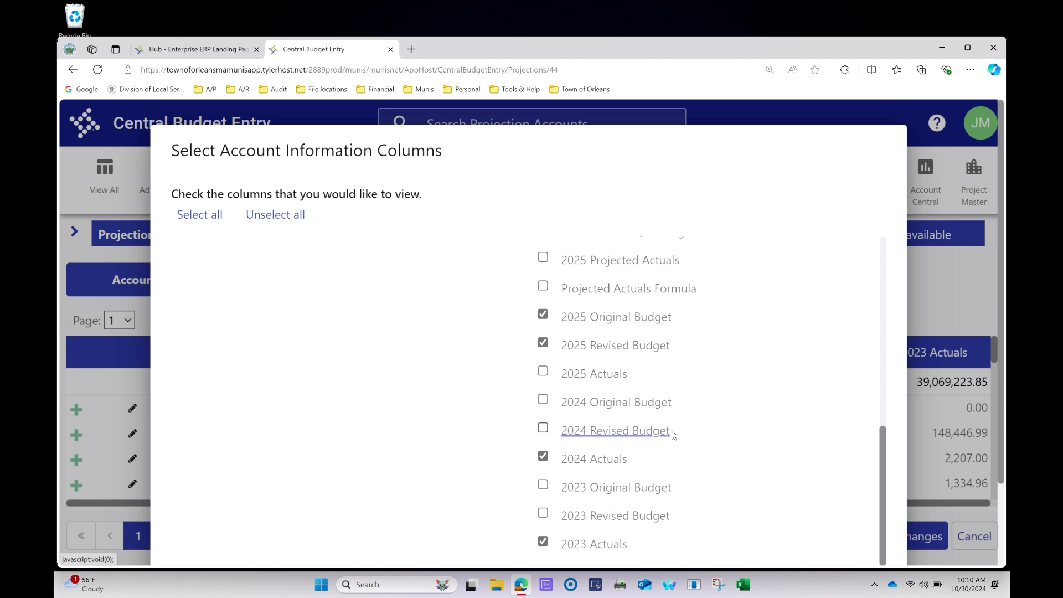
pyautogui.scroll(-1, 672, 433)
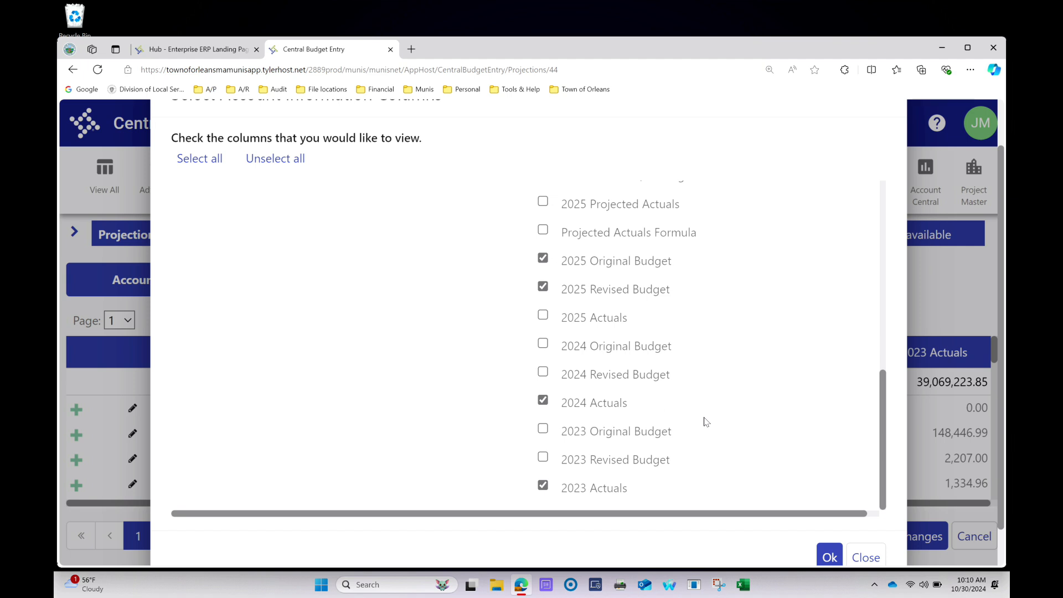
pyautogui.scroll(-1, 704, 421)
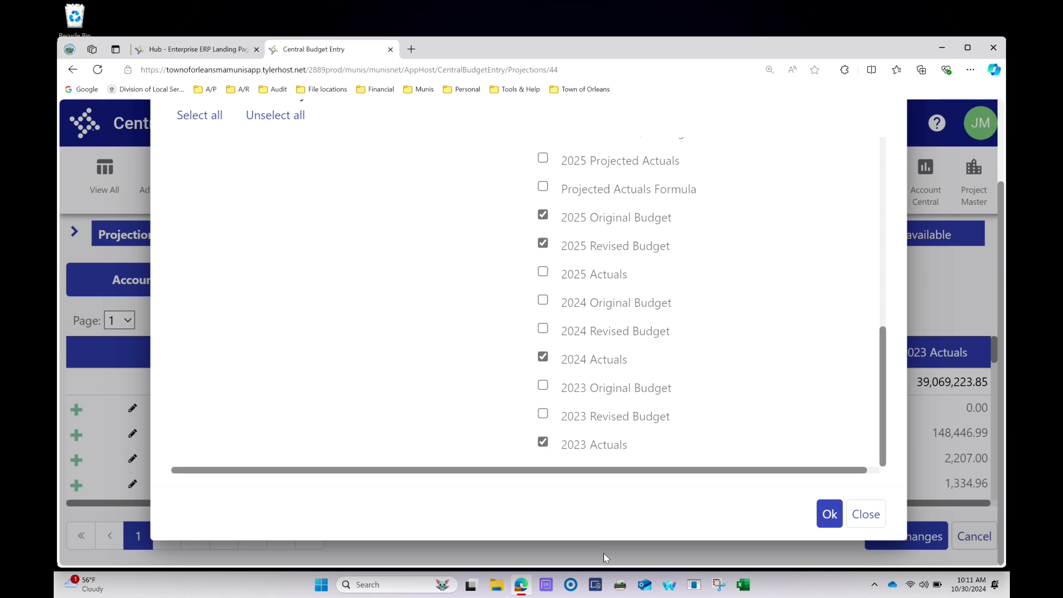
pyautogui.click(828, 515)
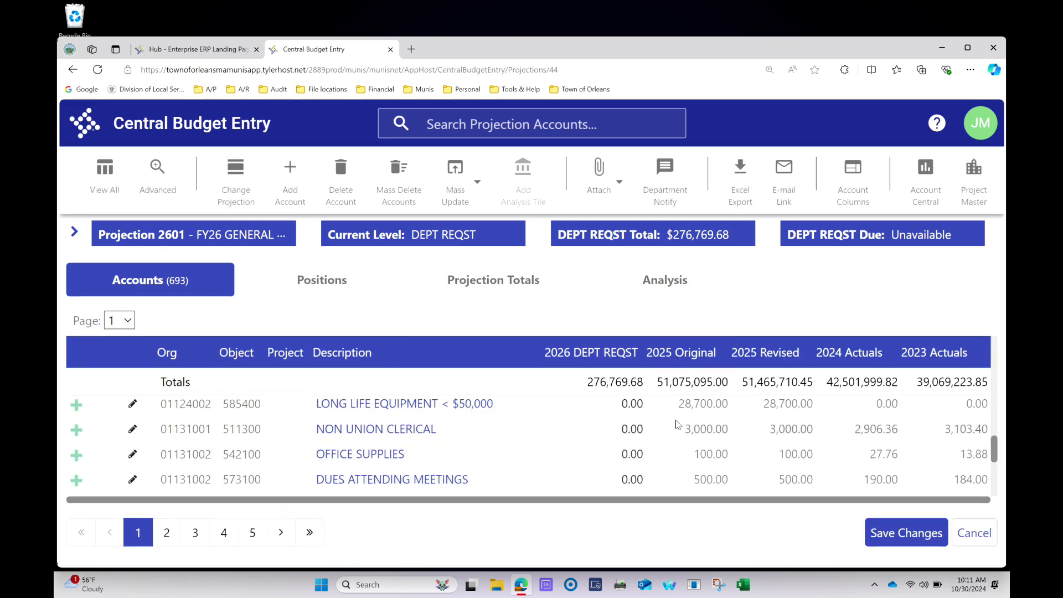
# - Examine the existing budget detail line of the ORL MGRS UNION ASSISTANTS account and close it without changes
pyautogui.hotkey('ctrl', '-')
pyautogui.hotkey('ctrl', '-')
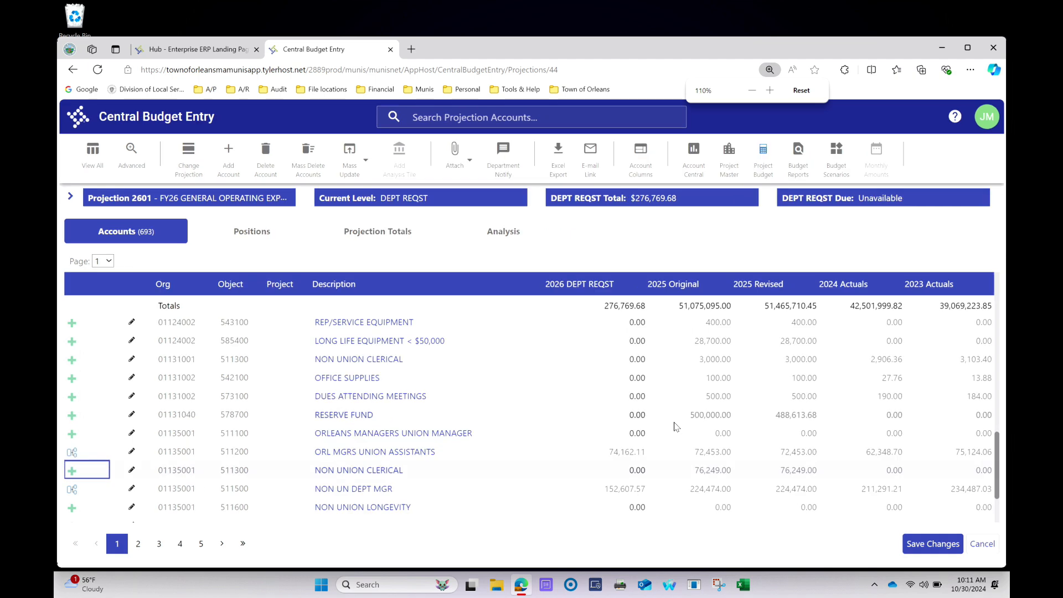
pyautogui.hotkey('ctrl', '+')
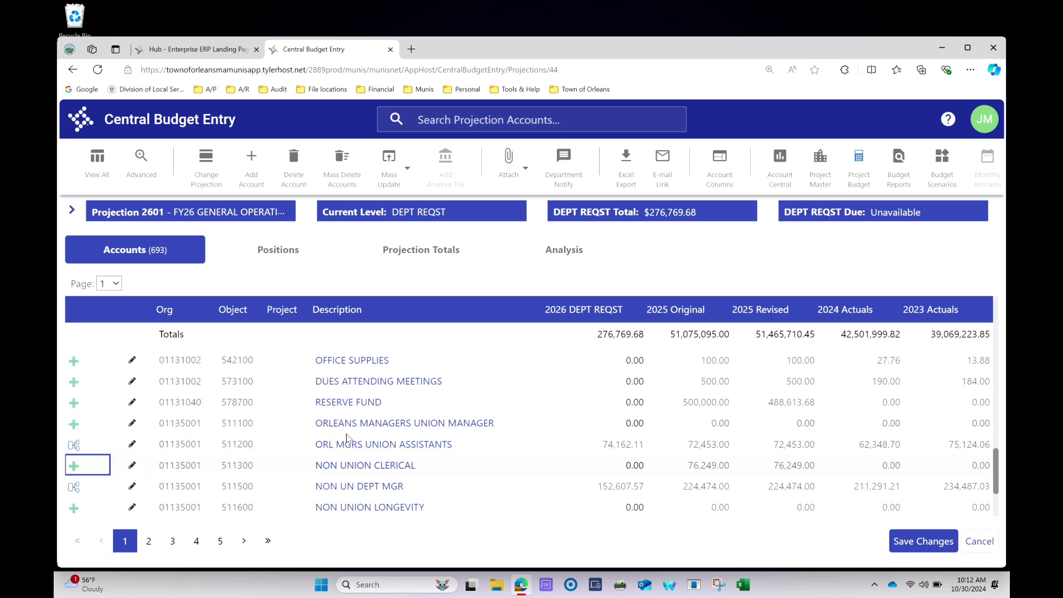
pyautogui.click(75, 447)
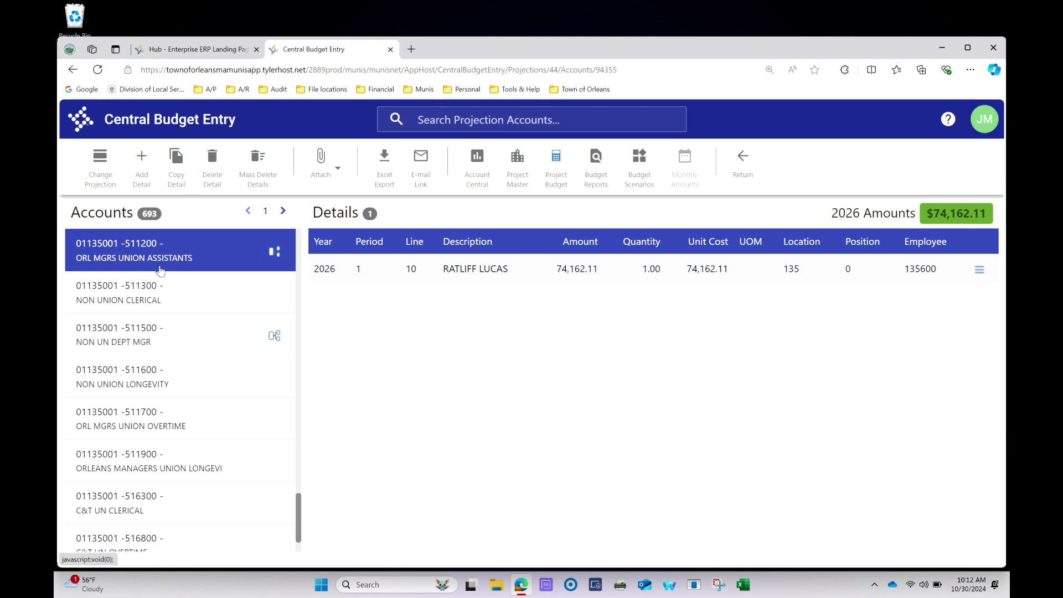
pyautogui.doubleClick(491, 269)
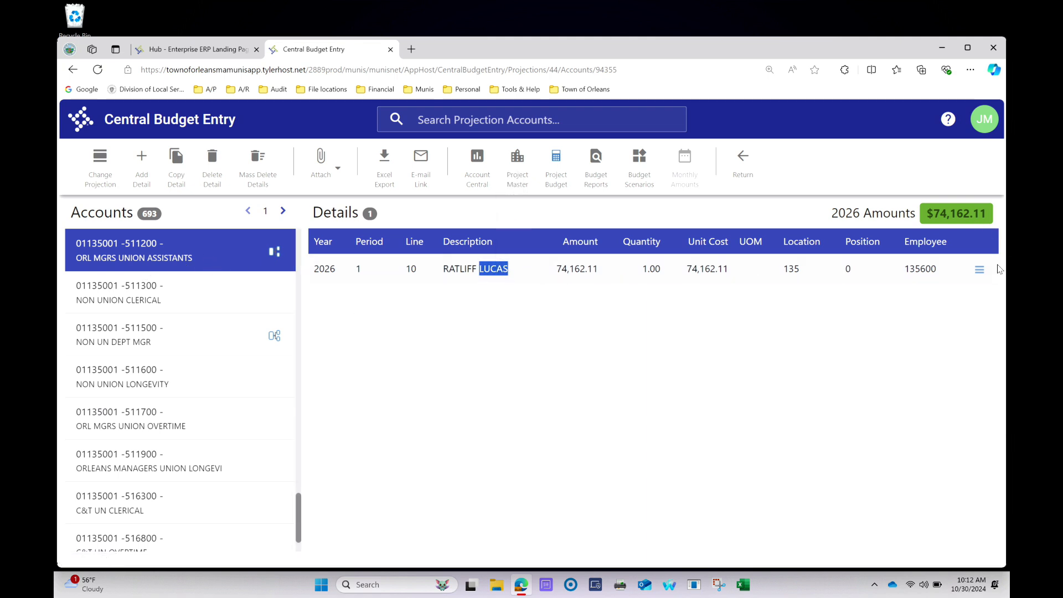
pyautogui.click(537, 273)
pyautogui.click(978, 270)
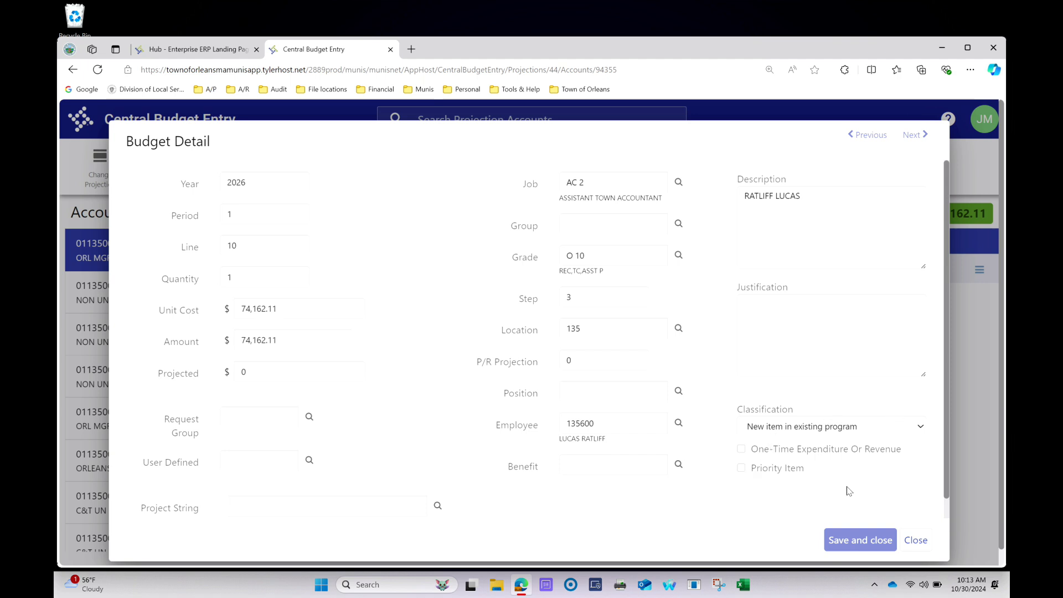
pyautogui.click(916, 540)
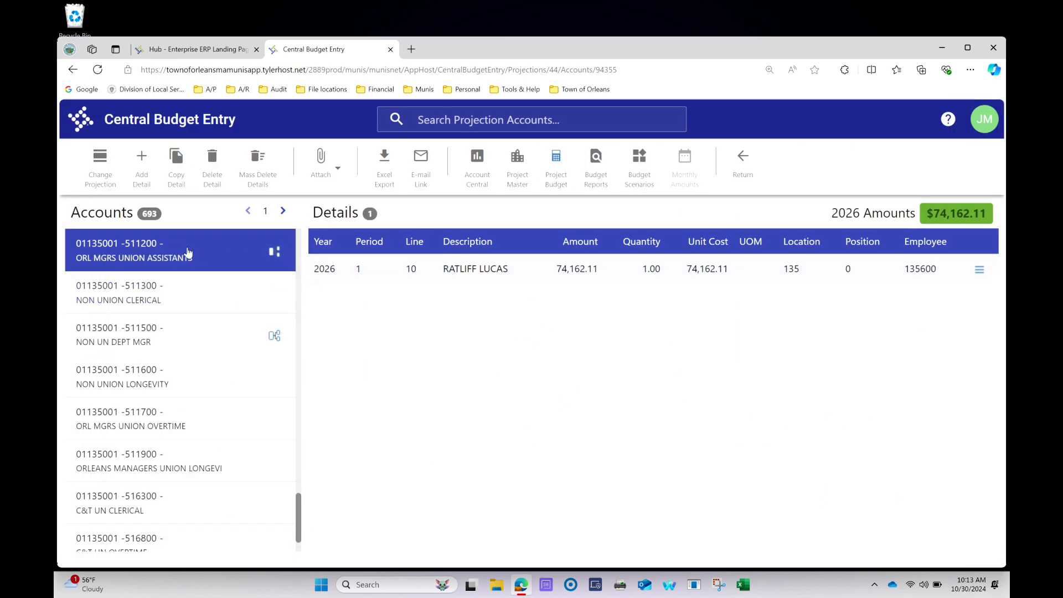
# - Start a new budget detail of type Salary for the ORL MGRS UNION ASSISTANTS account
pyautogui.click(101, 162)
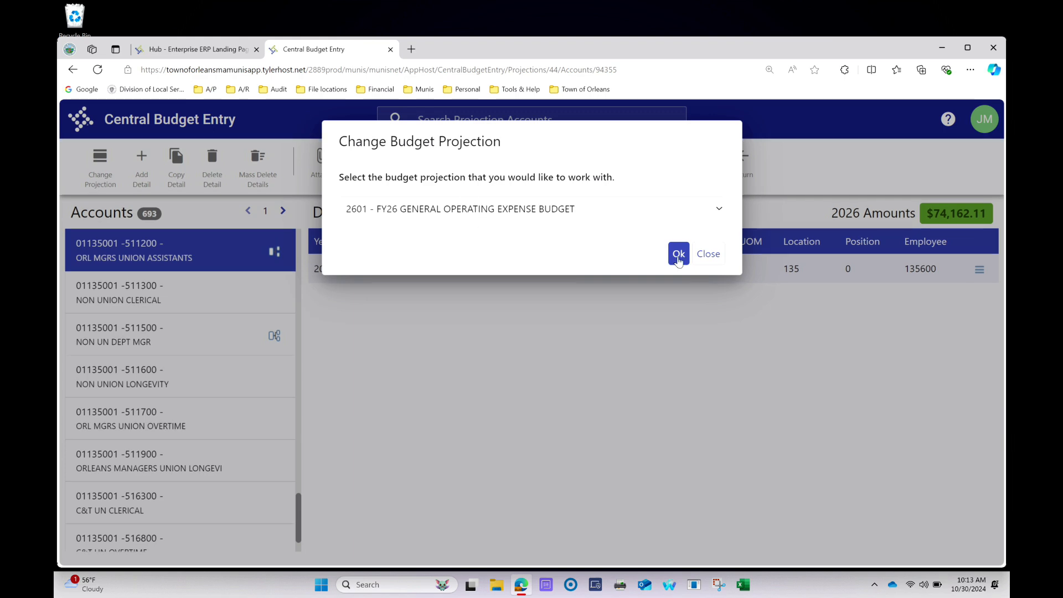
pyautogui.click(719, 257)
pyautogui.click(142, 162)
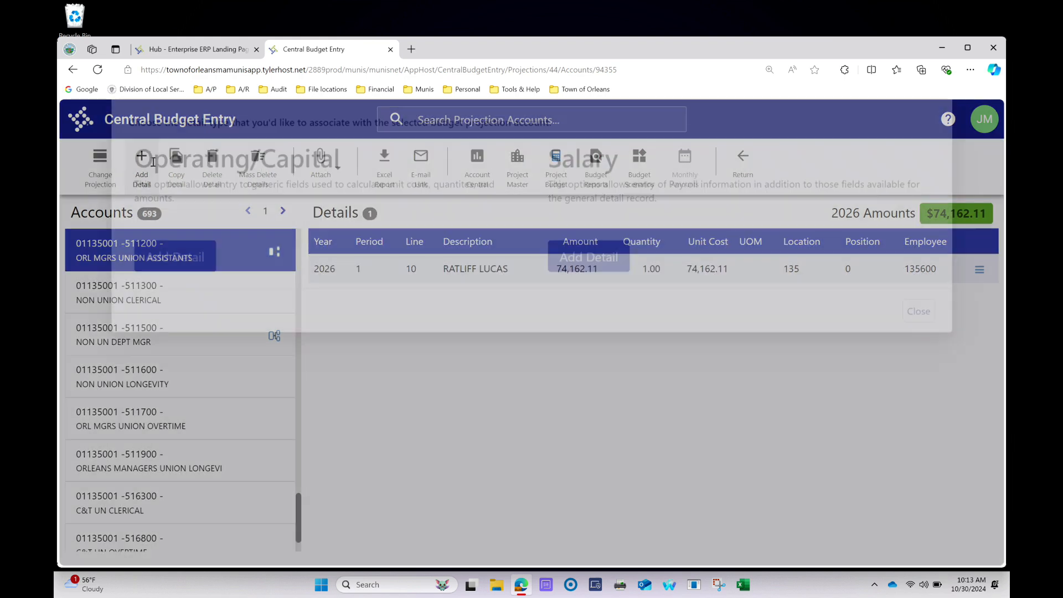
pyautogui.click(593, 321)
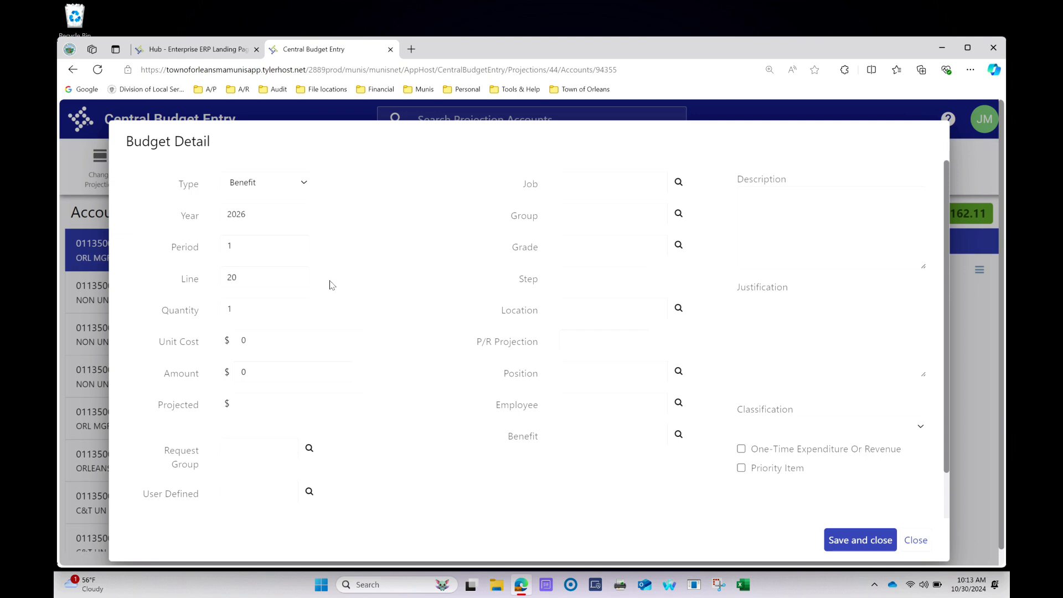
pyautogui.click(299, 186)
pyautogui.click(261, 219)
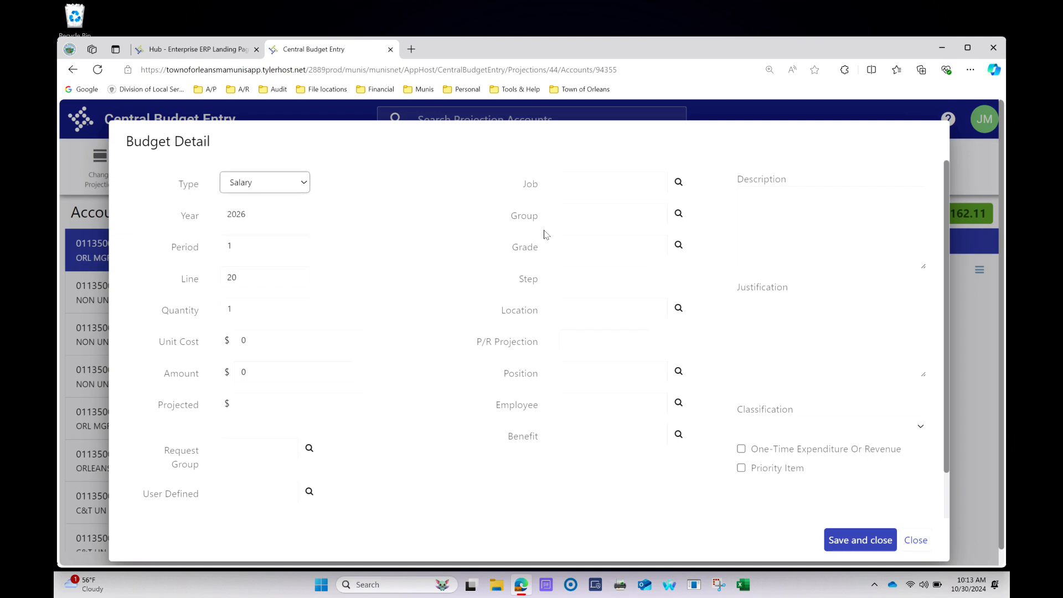
# - Set the job class of the new detail to AC 3 - ACCOUNTING PRINC. ACCT CLERK
pyautogui.click(594, 182)
pyautogui.click(678, 182)
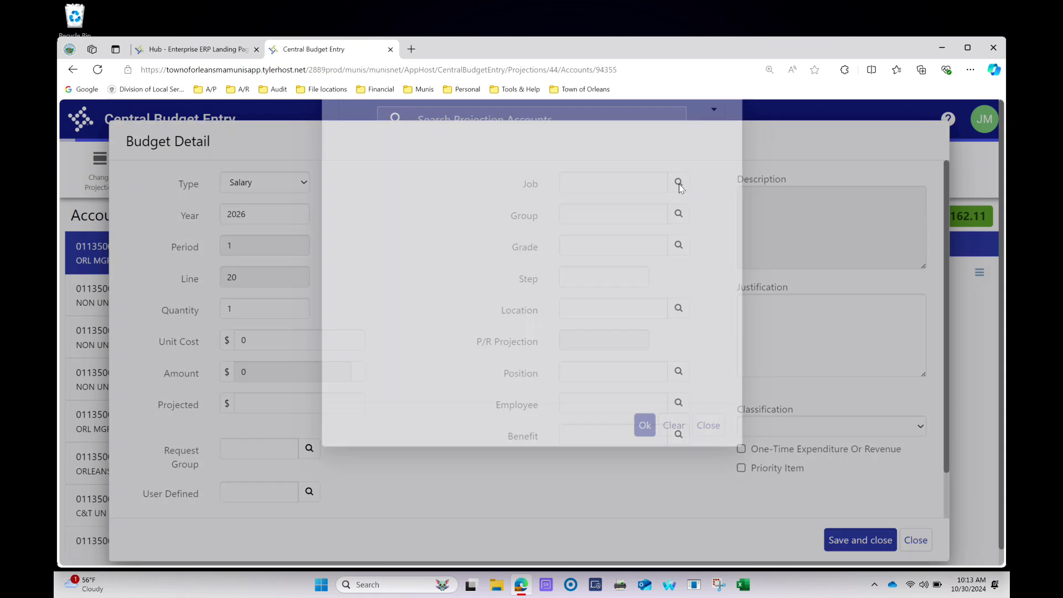
pyautogui.click(710, 183)
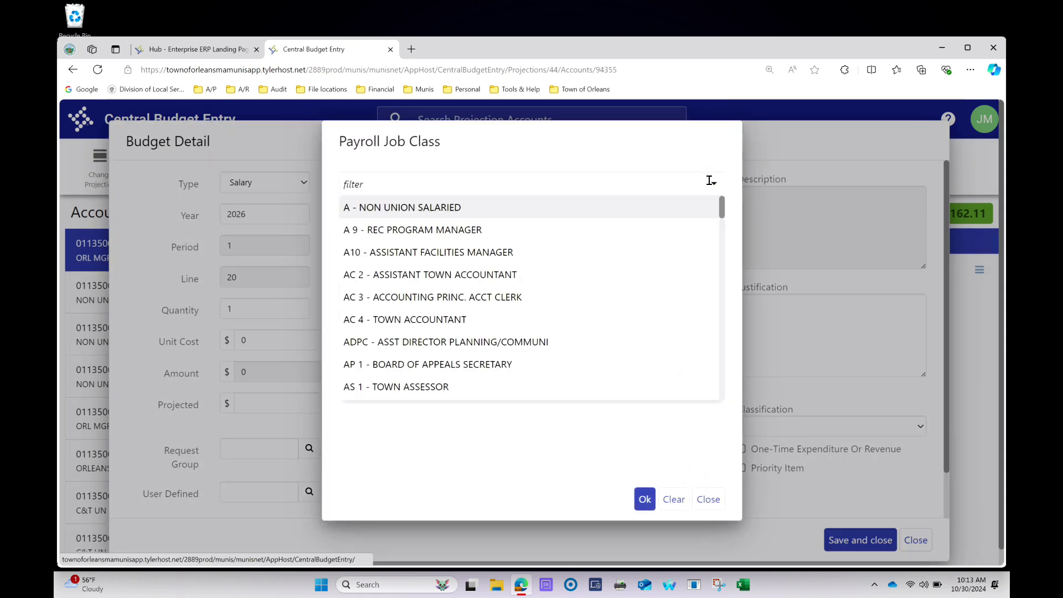
pyautogui.click(480, 303)
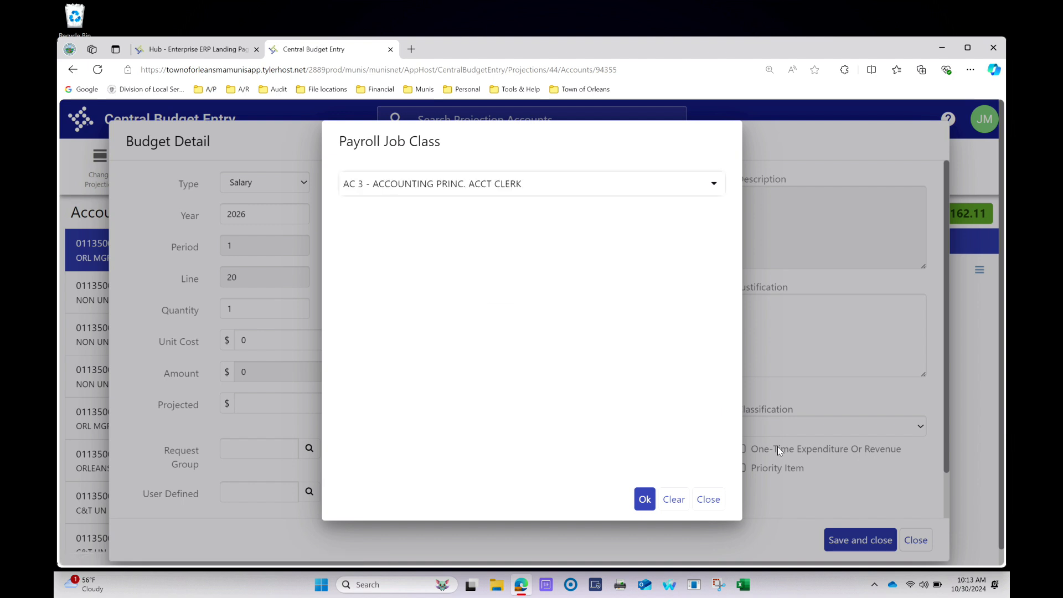
pyautogui.click(644, 499)
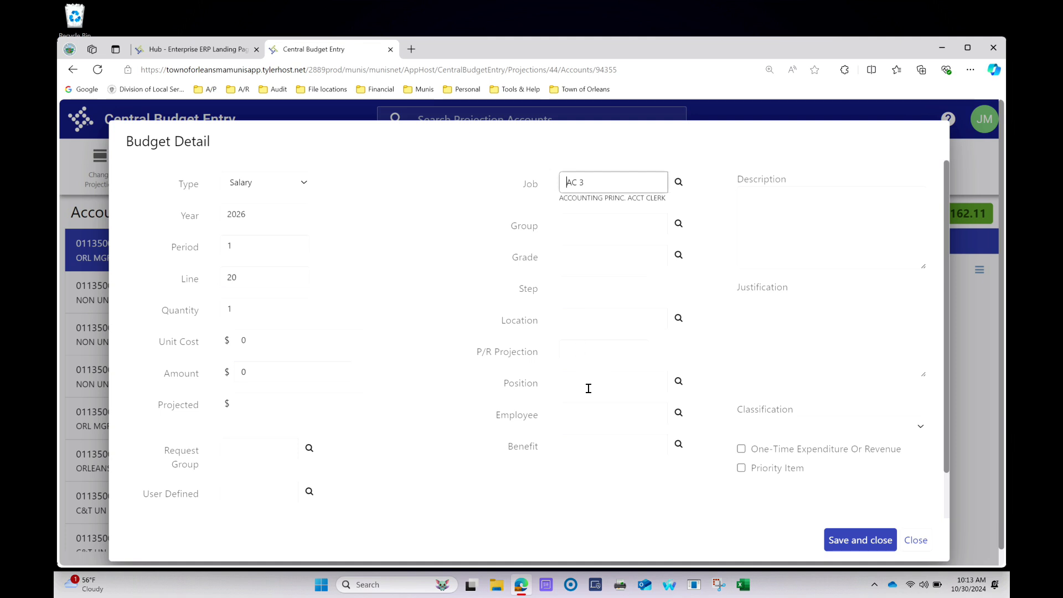
# - Set the new detail's unit cost to $25,000 and save the detail
pyautogui.click(269, 337)
pyautogui.write('250000')
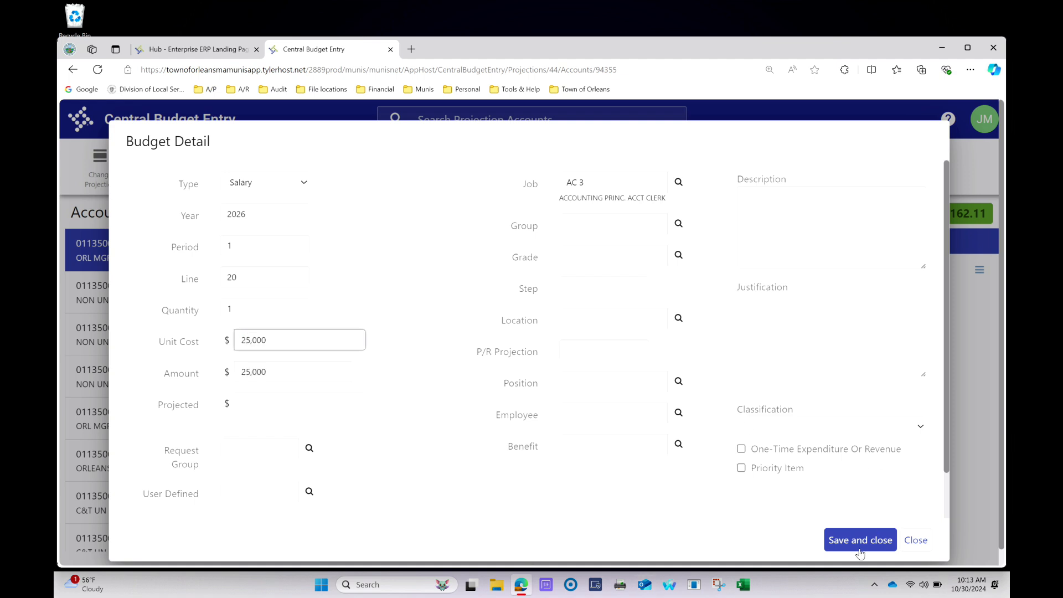
pyautogui.click(858, 545)
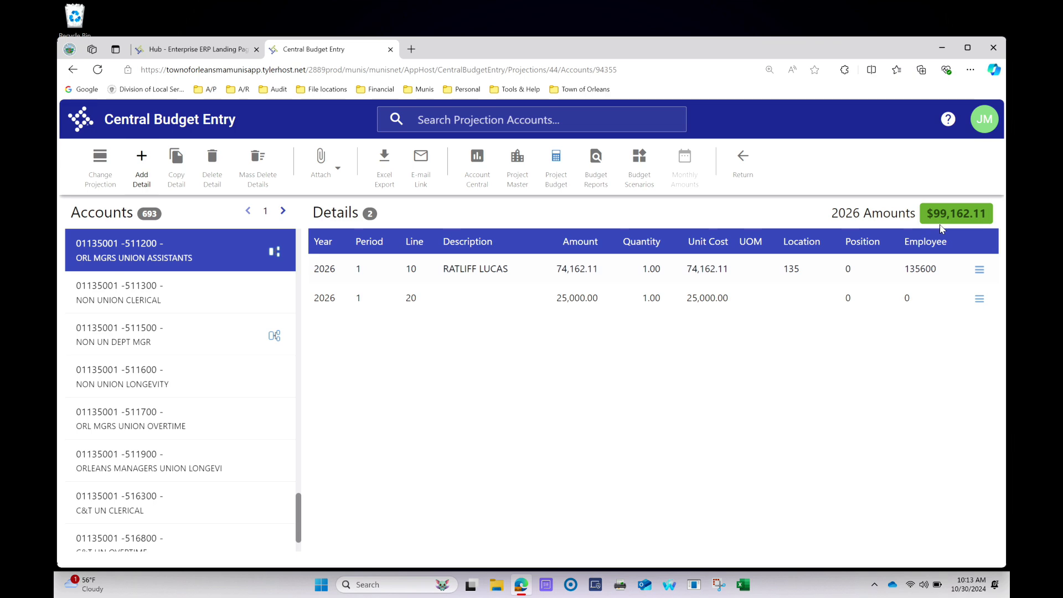
# - Return to the accounts list, then examine the projection 2601 summary of salary amounts, requests and ceiling information and collapse it again
pyautogui.click(743, 172)
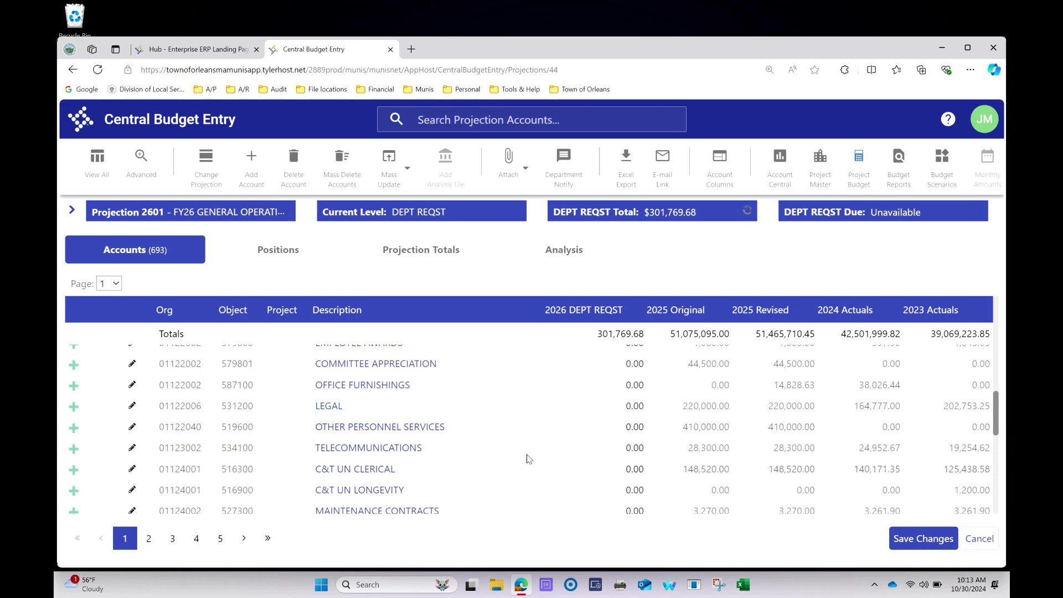
pyautogui.scroll(-8, 527, 458)
pyautogui.scroll(2, 527, 458)
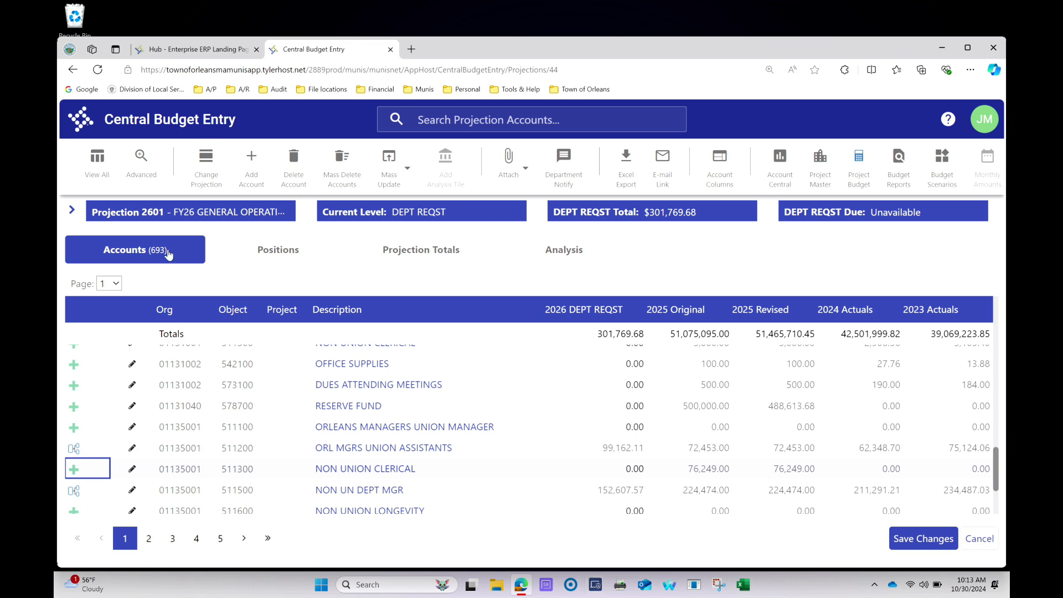
pyautogui.click(69, 208)
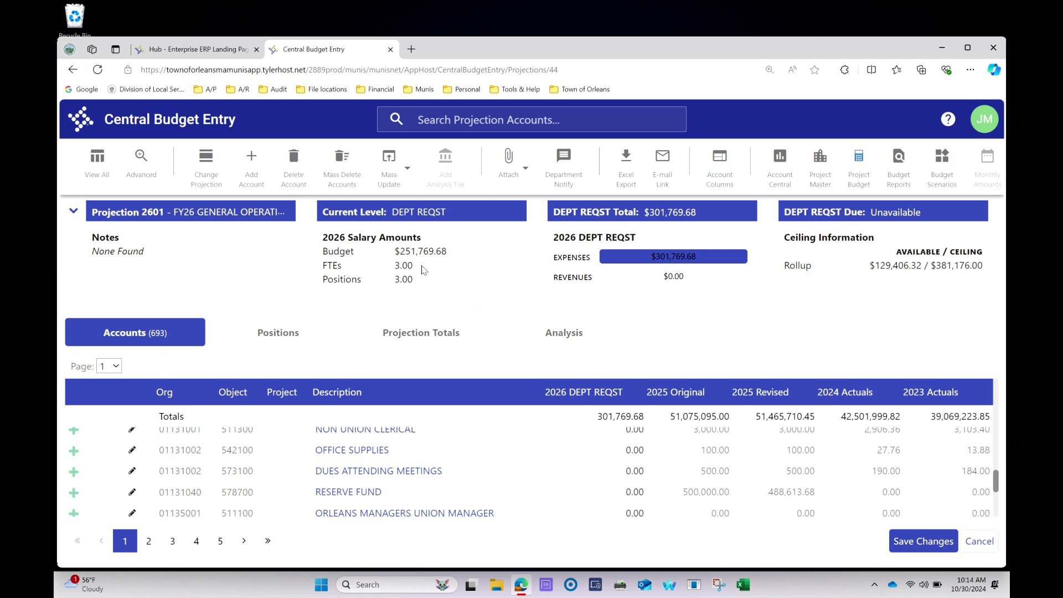
pyautogui.click(72, 208)
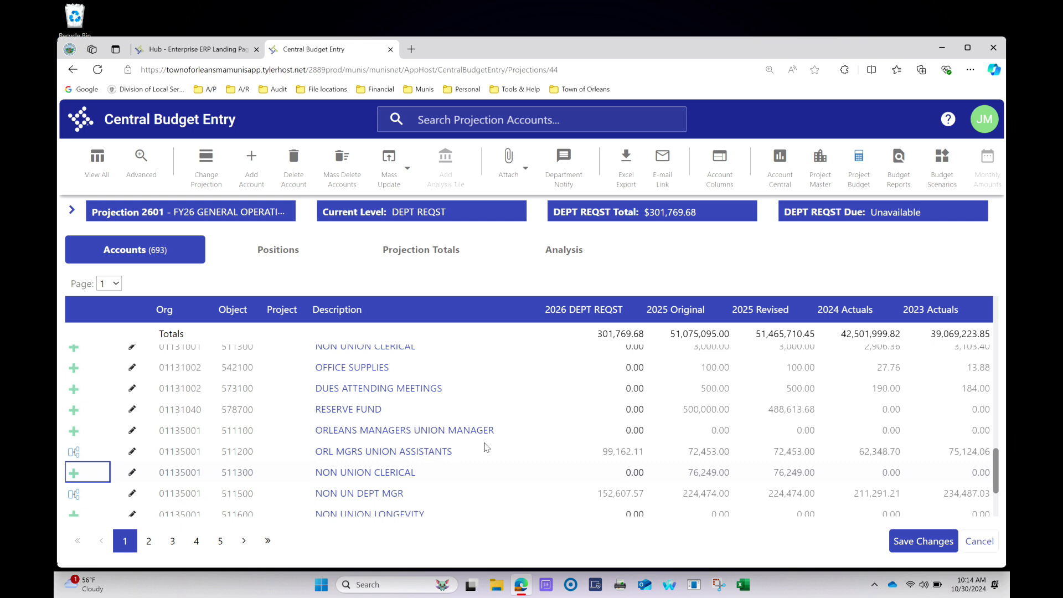
# - Set the 2026 DEPT REQST amount of the ORLEANS MANAGERS UNION MANAGER account to 50,000
pyautogui.click(632, 432)
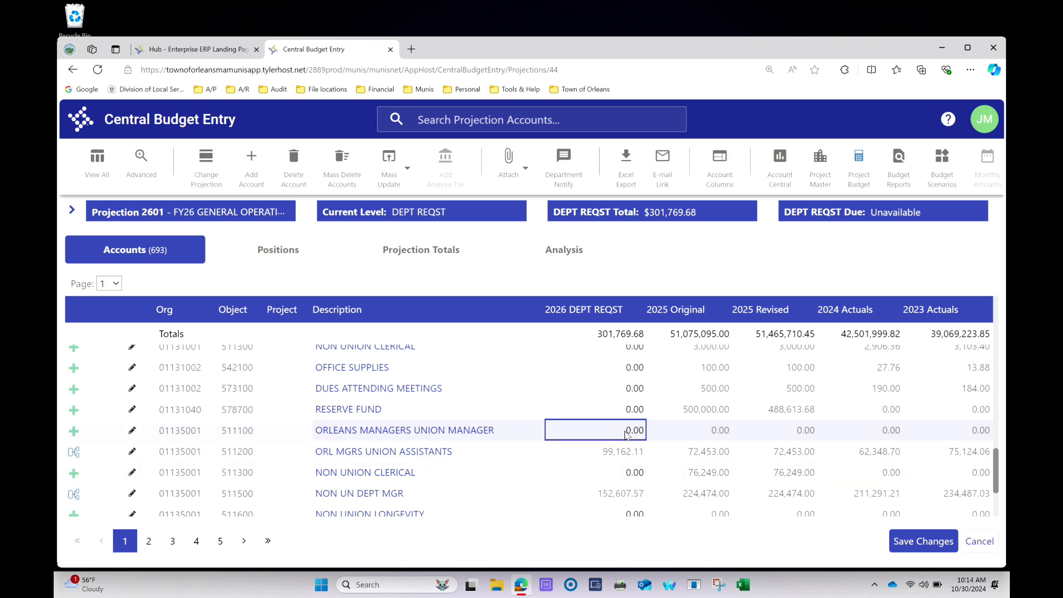
pyautogui.doubleClick(626, 435)
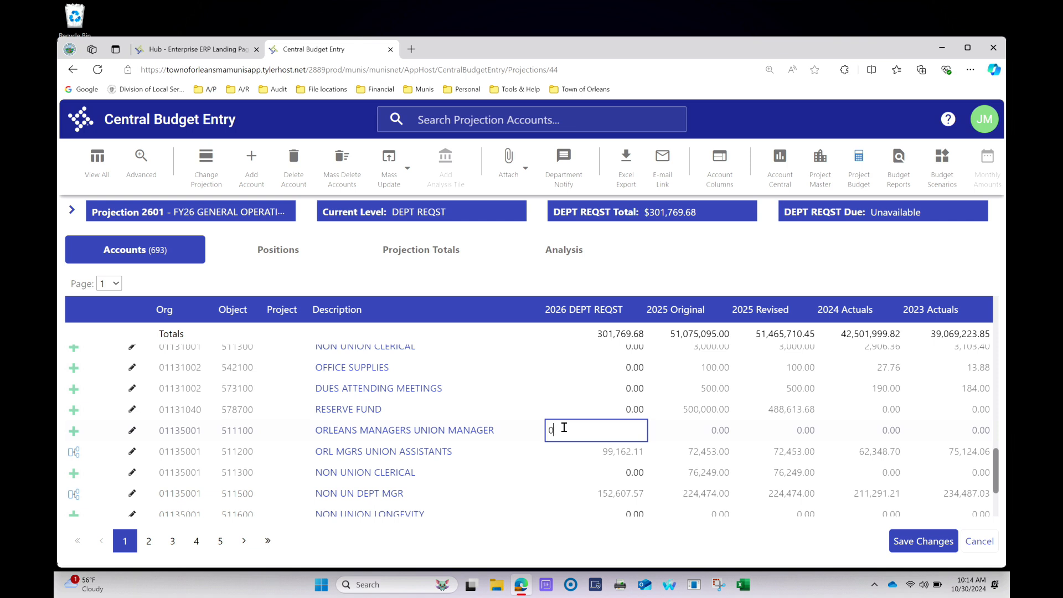
pyautogui.write('50000')
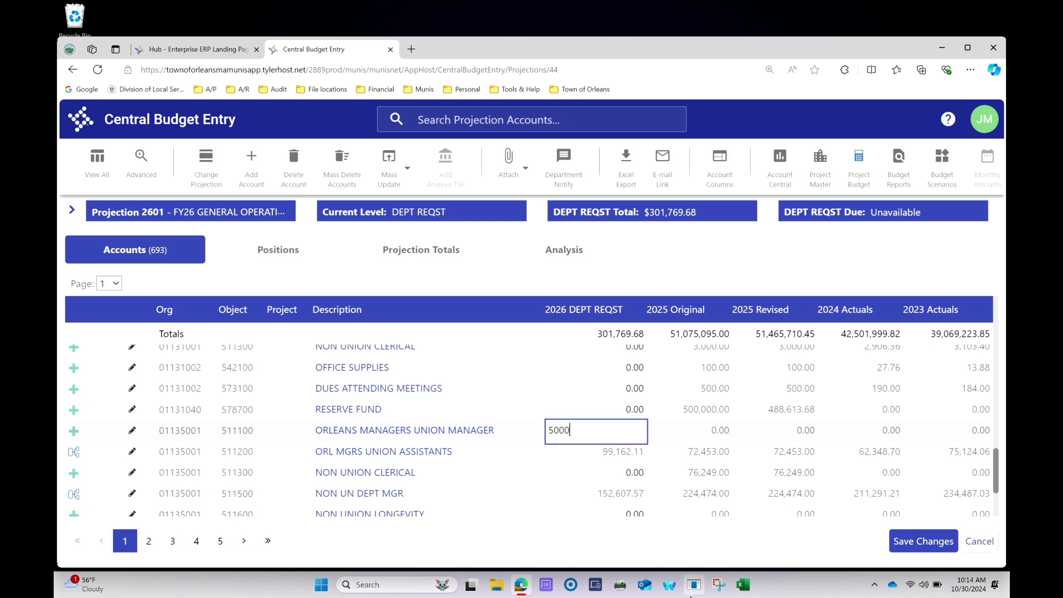
pyautogui.press('Return')
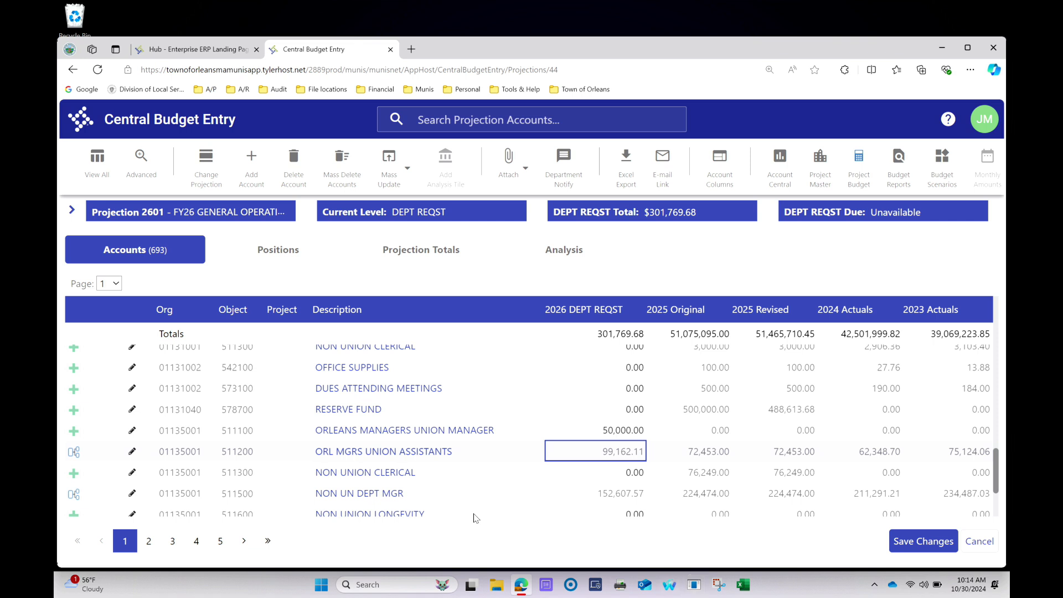
# - Open the Budget Account Attachment documents for the ORLEANS MANAGERS UNION MANAGER account
pyautogui.click(645, 435)
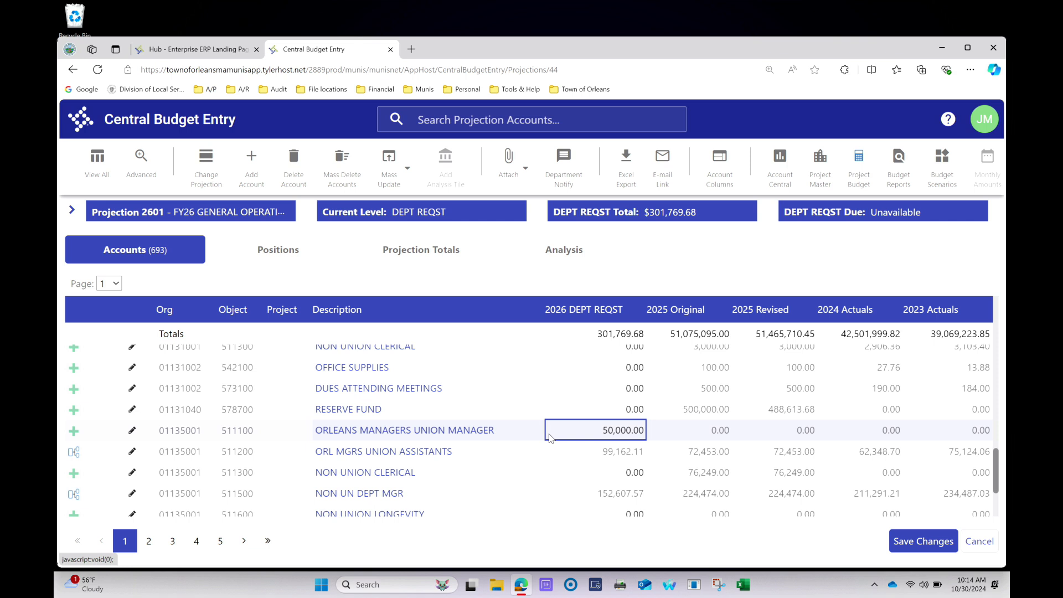
pyautogui.click(509, 174)
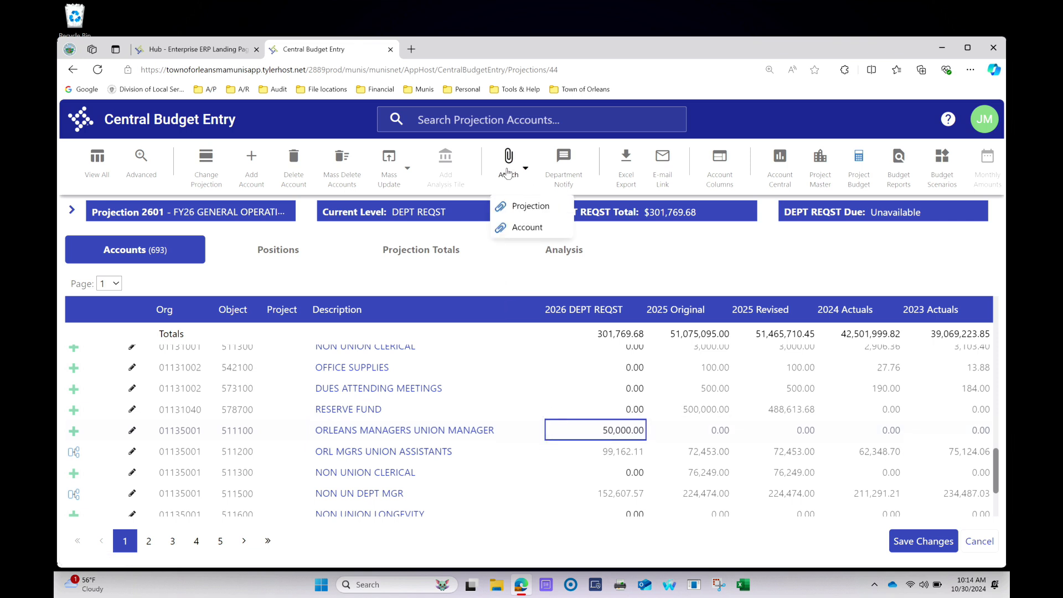
pyautogui.click(524, 229)
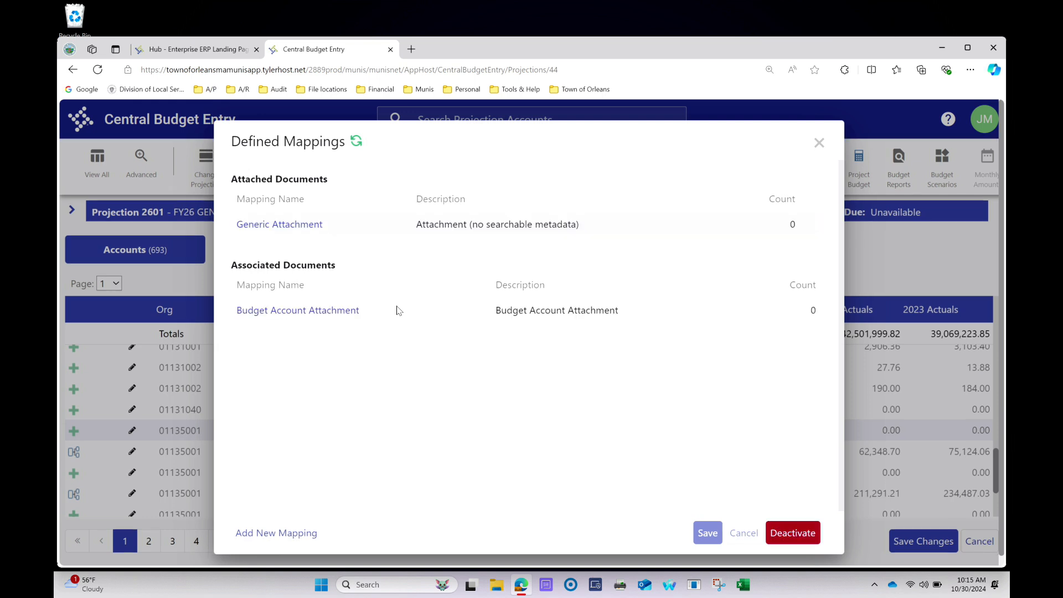
pyautogui.click(320, 311)
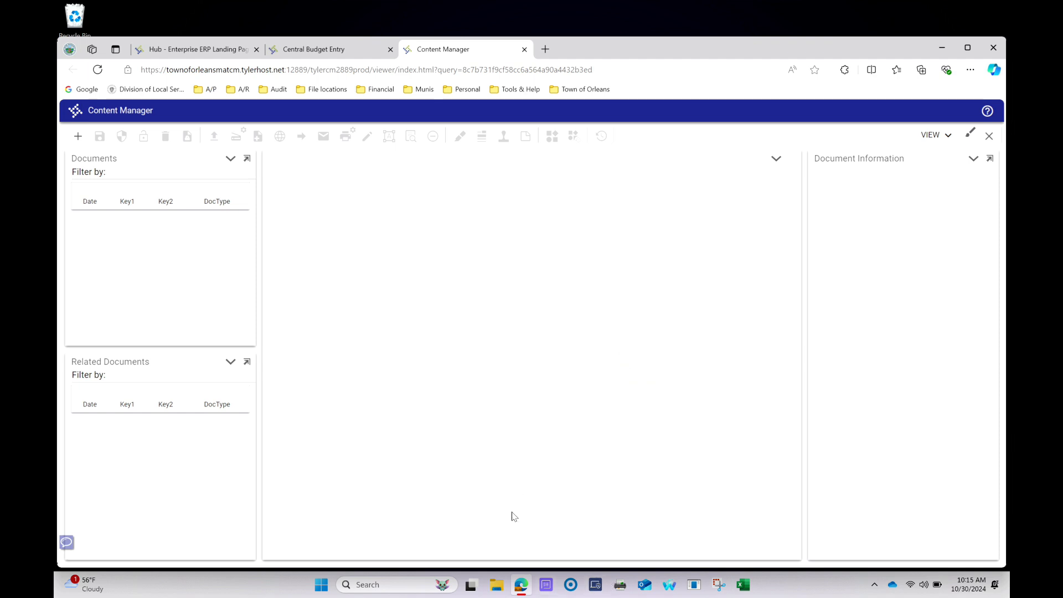
# - Add a new document for the account and import the file "Marcum letter authorization after PAS acquisition" into it
pyautogui.moveTo(472, 585)
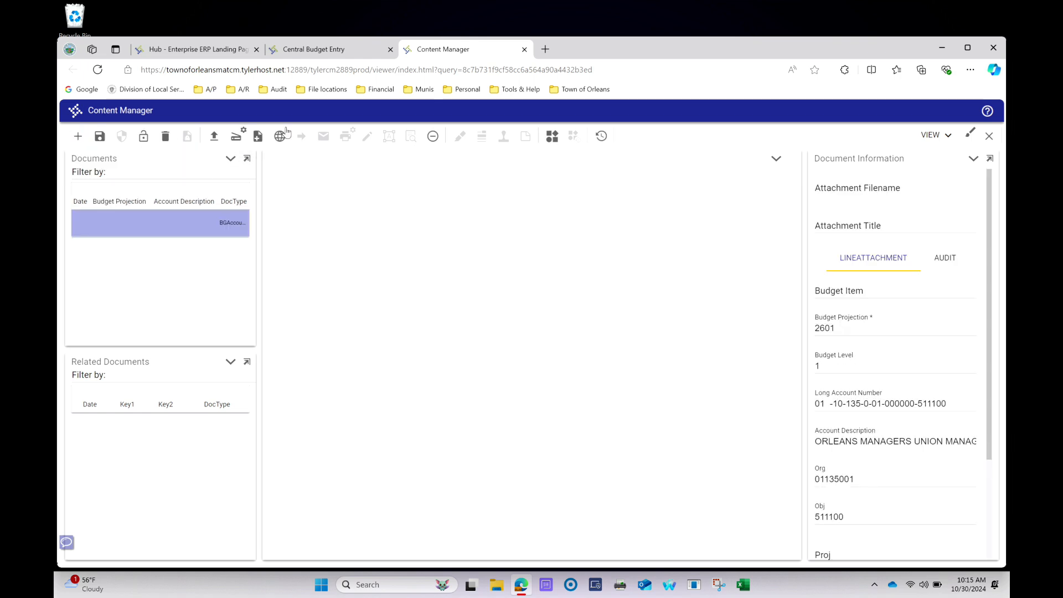
pyautogui.click(215, 141)
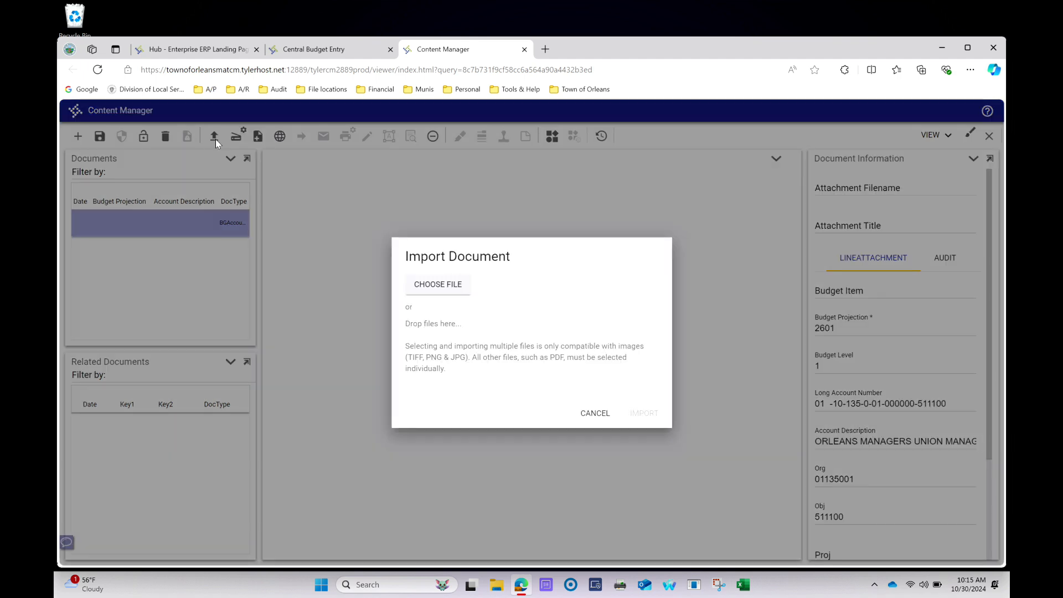
pyautogui.click(441, 282)
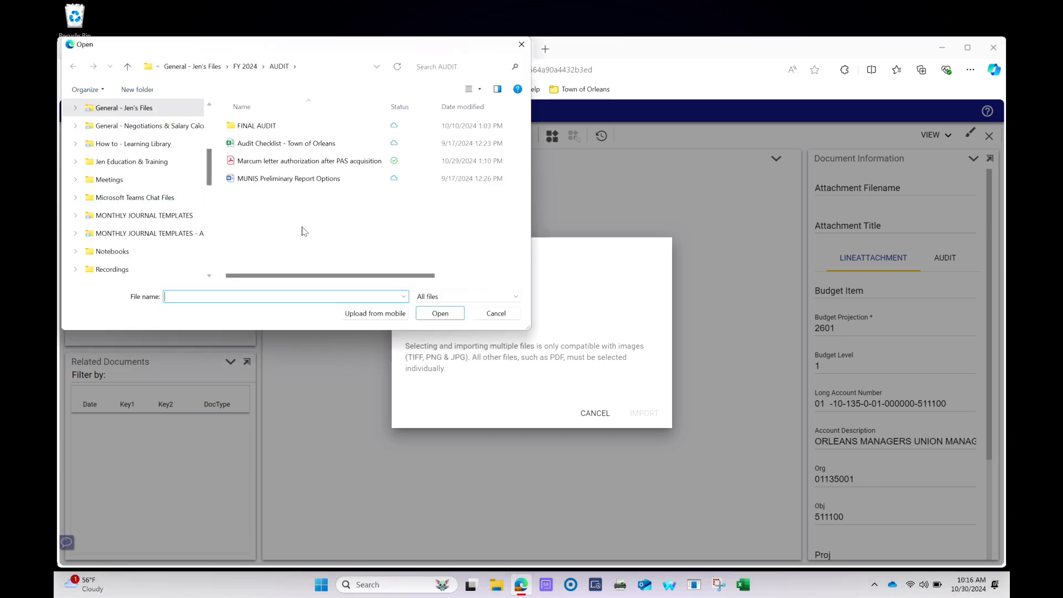
pyautogui.click(310, 182)
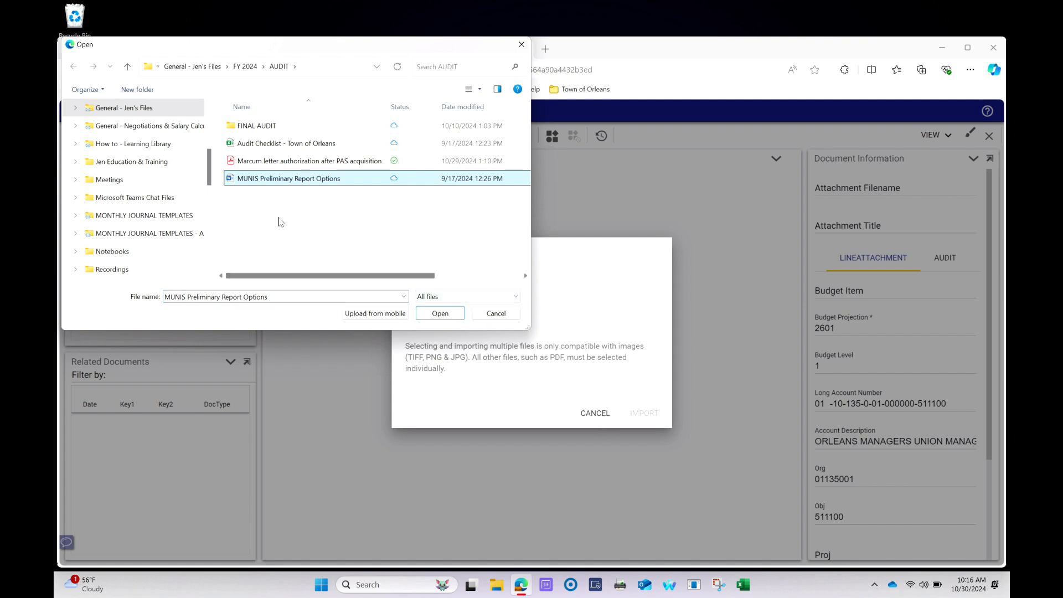
pyautogui.click(283, 163)
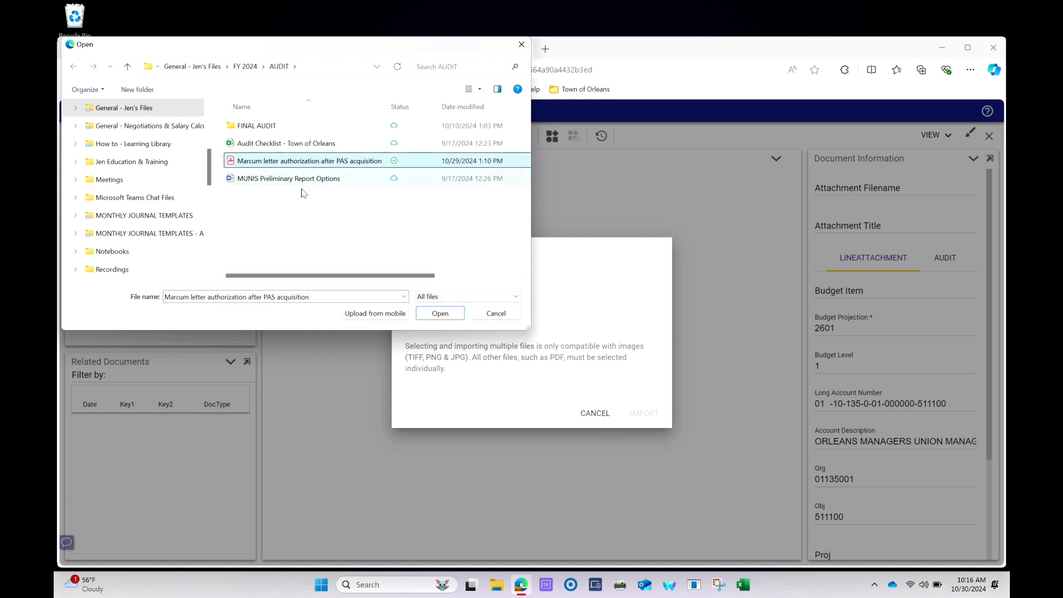
pyautogui.click(440, 314)
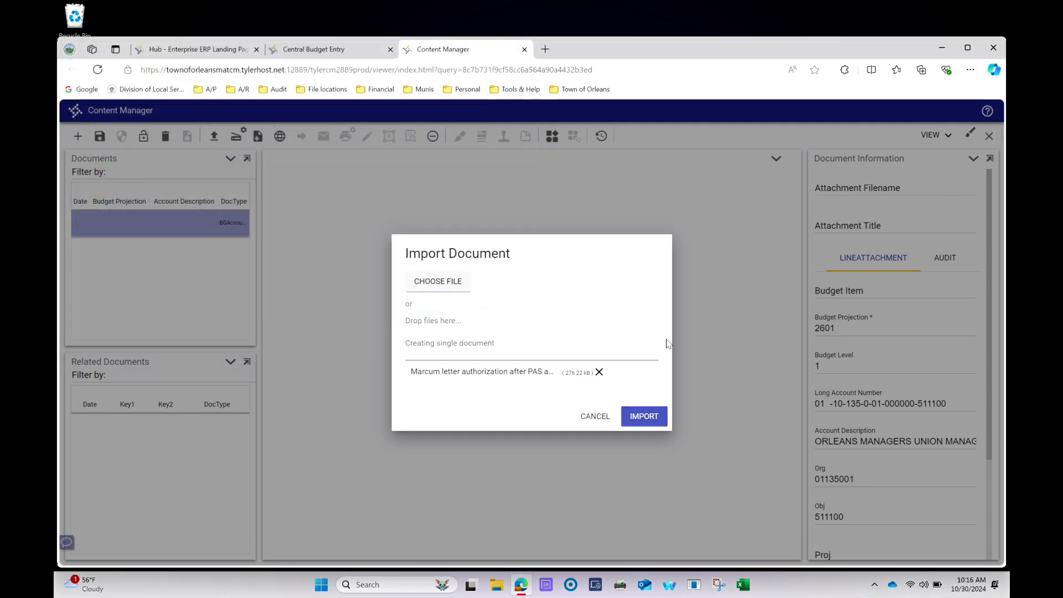
pyautogui.click(643, 414)
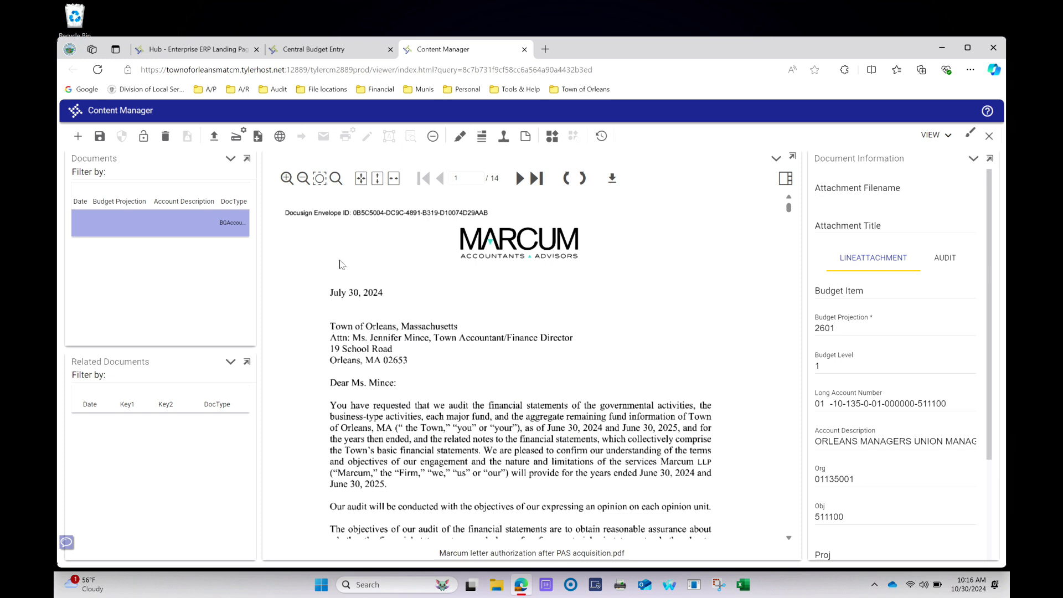
# - Save the imported document, then close the document viewer and the attachment mappings to return to the accounts list
pyautogui.click(100, 136)
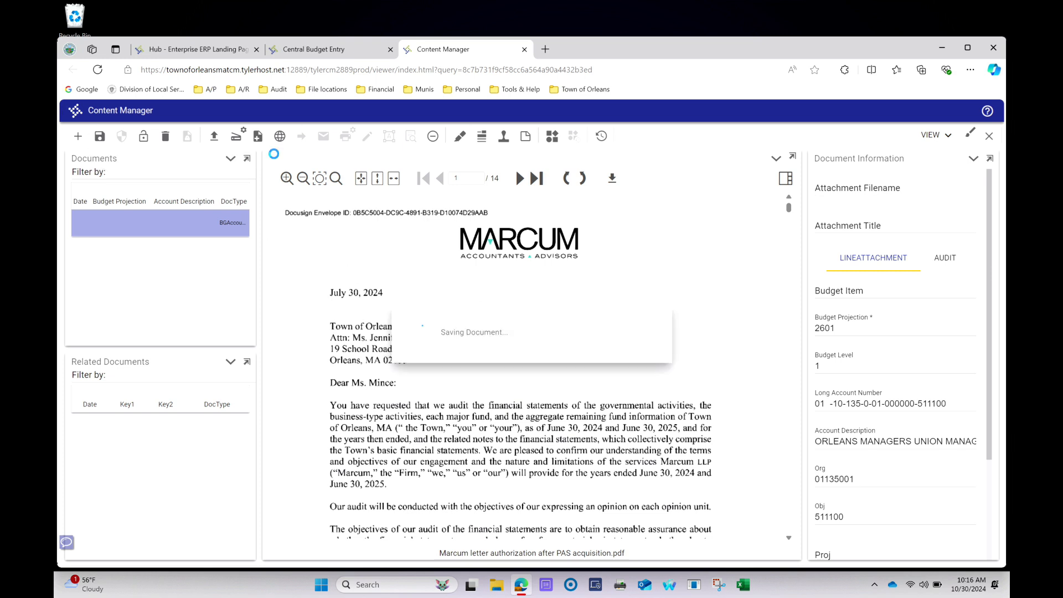
pyautogui.click(525, 49)
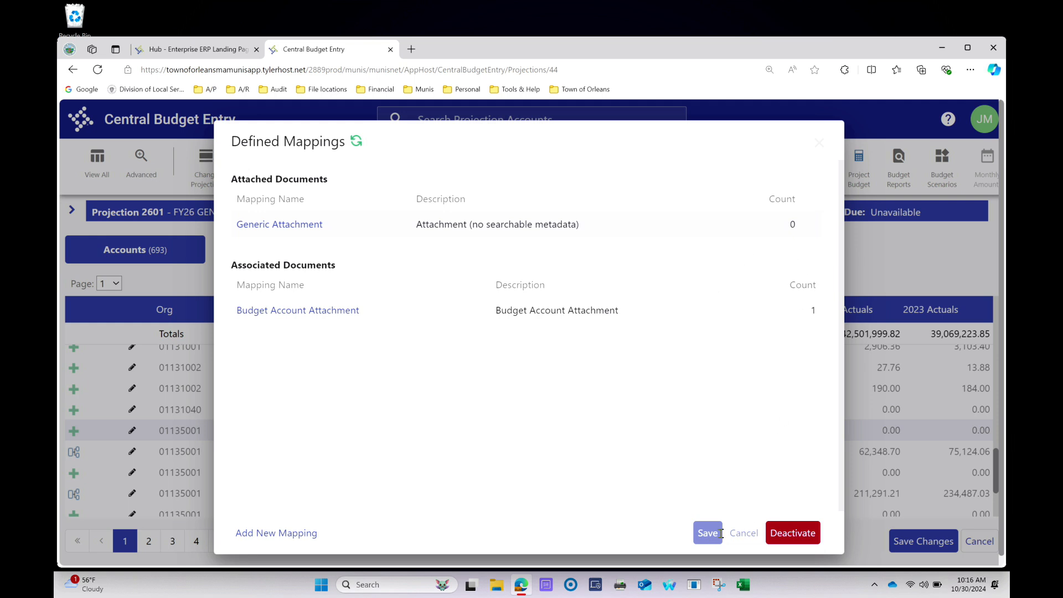
pyautogui.click(818, 139)
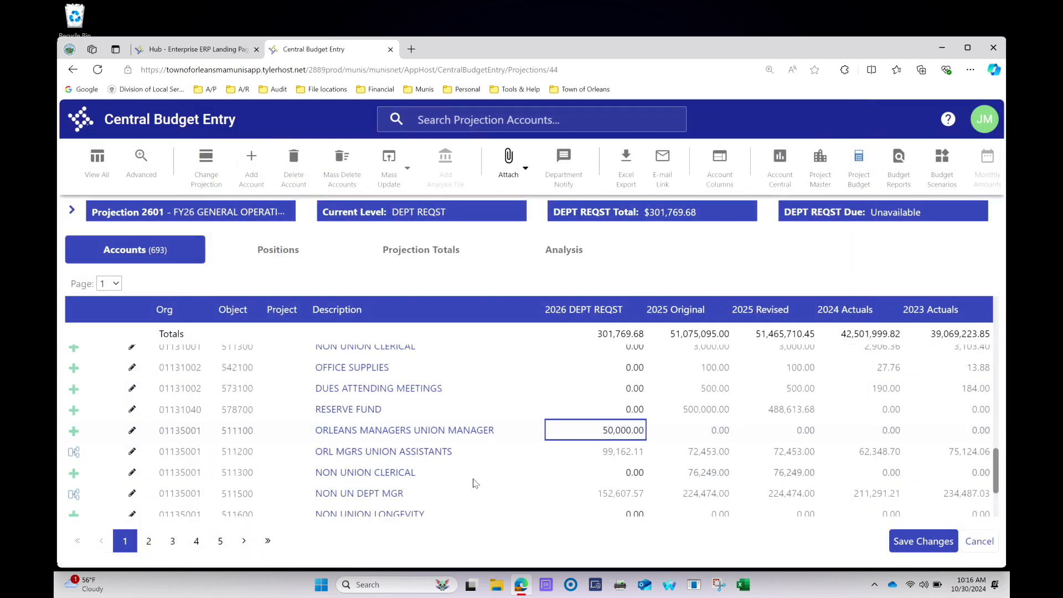
# - Reopen the account-level attachment mappings for ORLEANS MANAGERS UNION MANAGER to check the attached documents
pyautogui.click(607, 472)
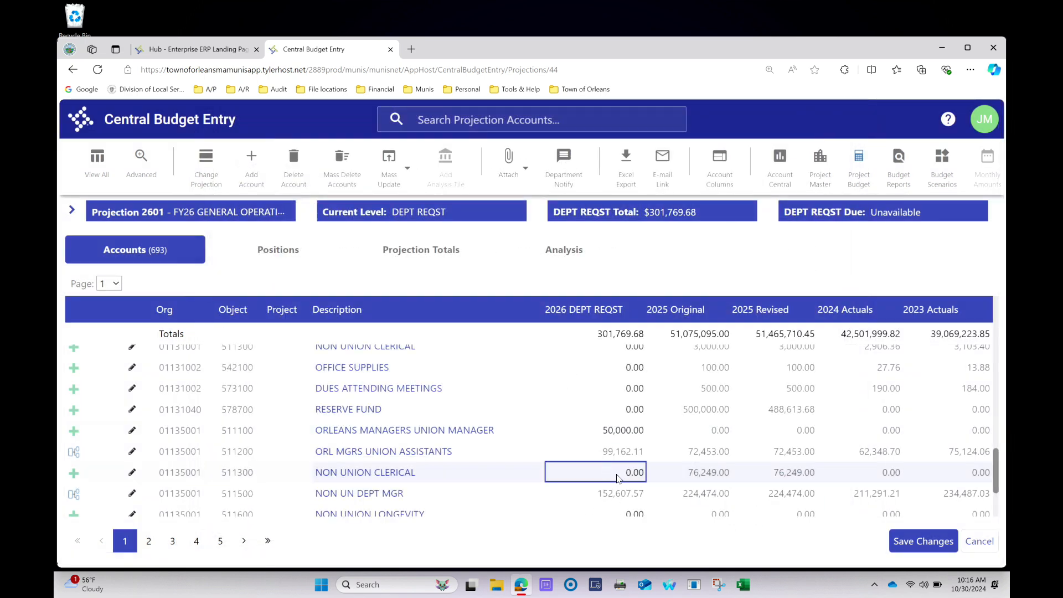
pyautogui.click(630, 430)
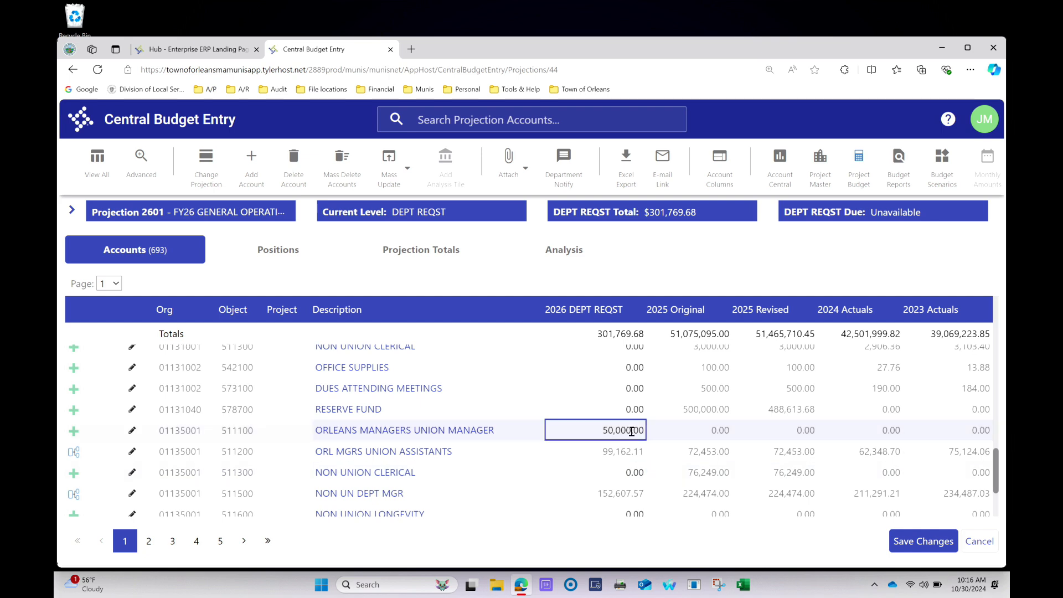
pyautogui.click(523, 169)
pyautogui.click(529, 227)
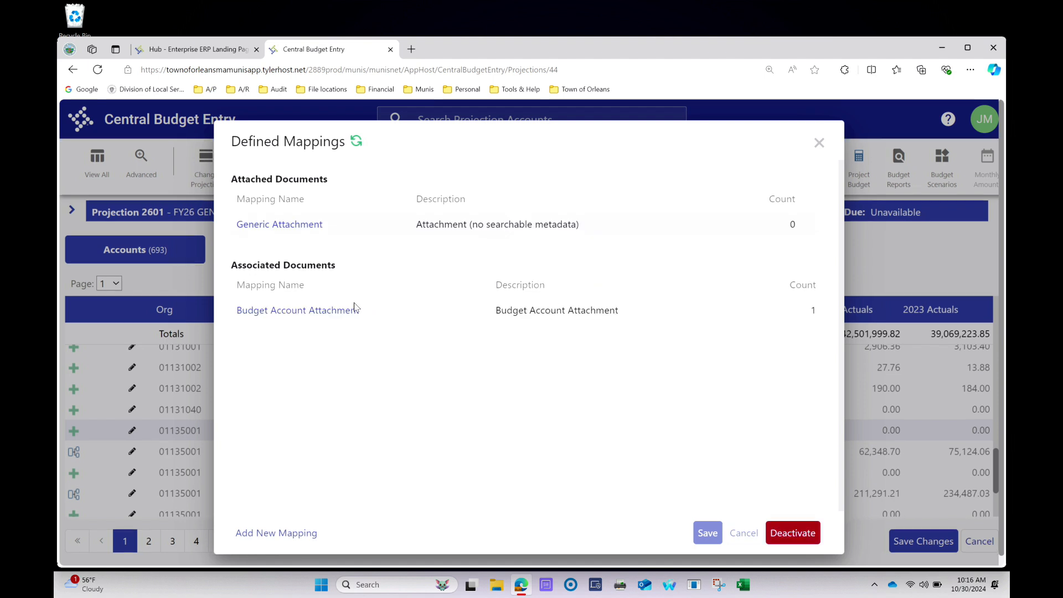
# - View the attached Budget Account Attachment document, then close the document viewer and the defined mappings
pyautogui.click(298, 310)
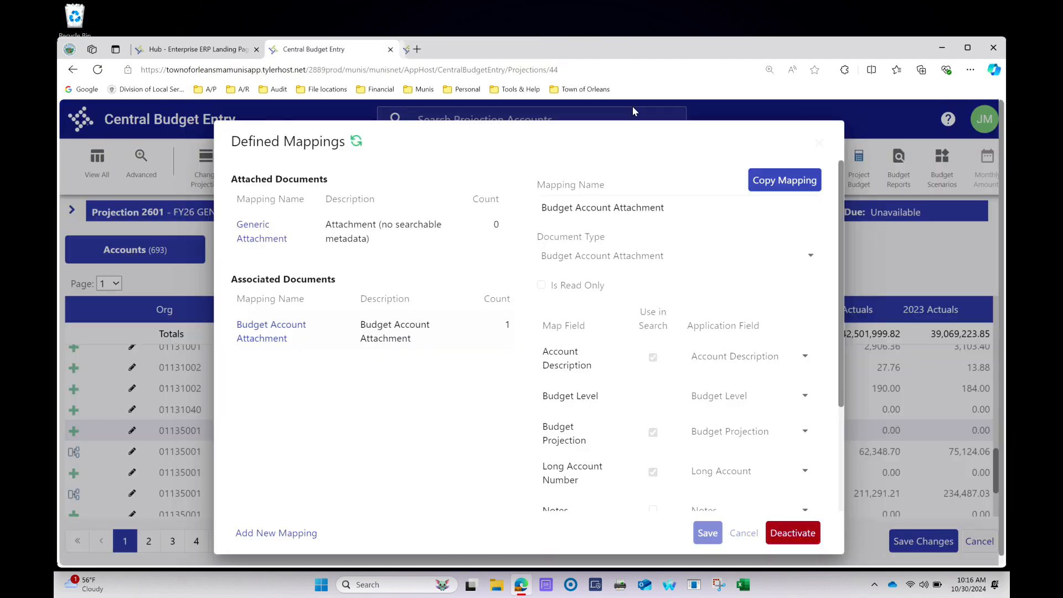
pyautogui.click(524, 49)
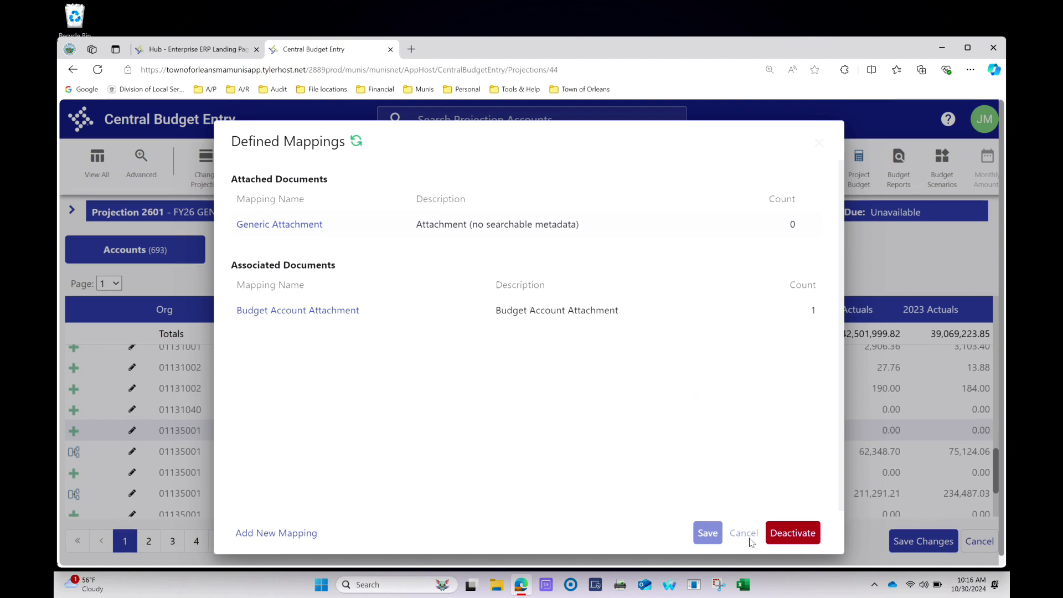
pyautogui.click(819, 143)
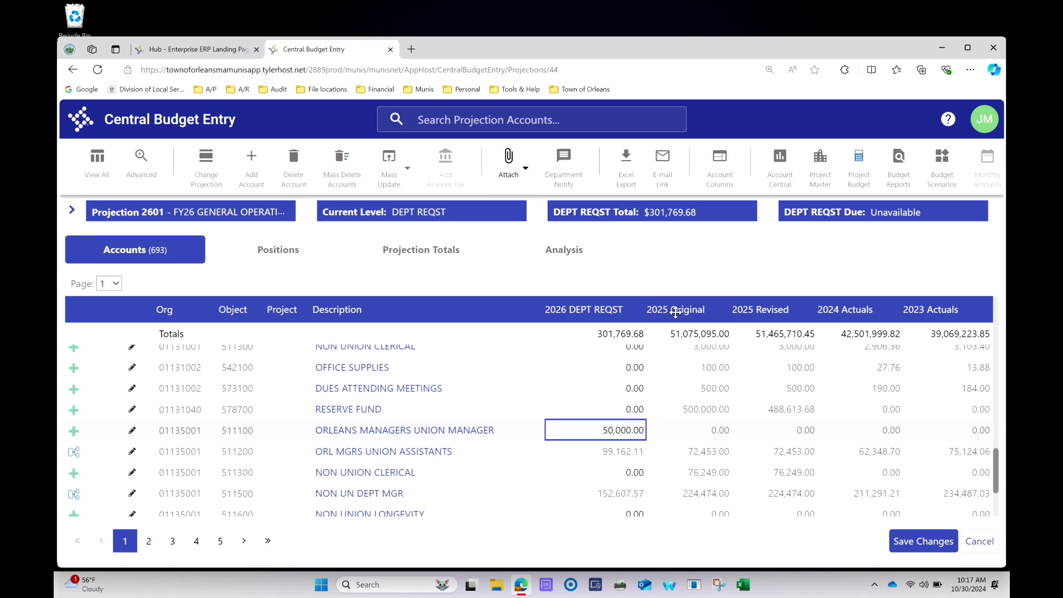
# - Add the note "dont forget" to the ORLEANS MANAGERS UNION MANAGER account and save the projection changes
pyautogui.click(133, 432)
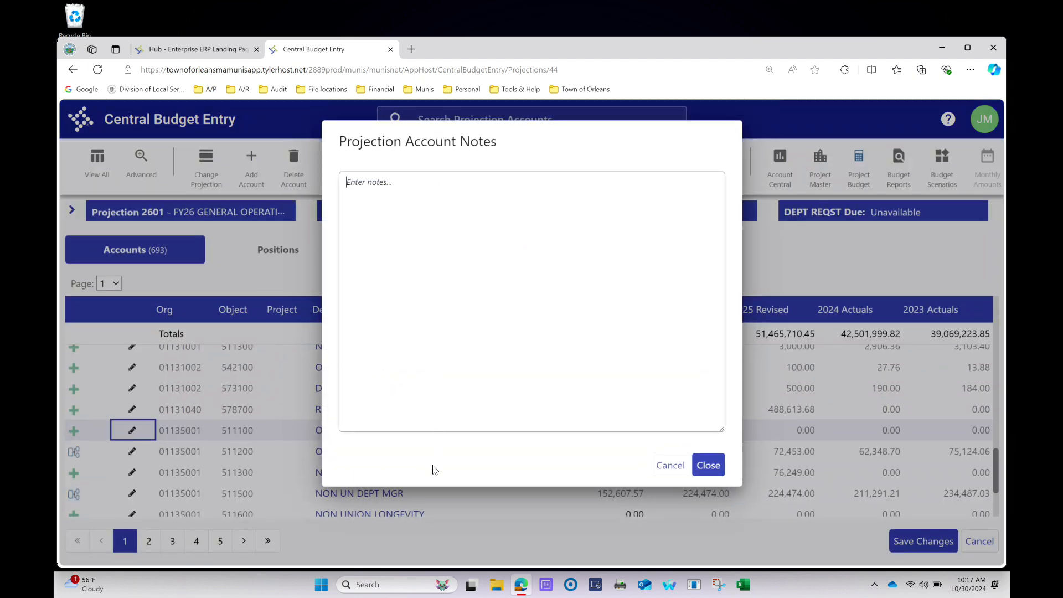
pyautogui.write('dont forget')
pyautogui.click(708, 465)
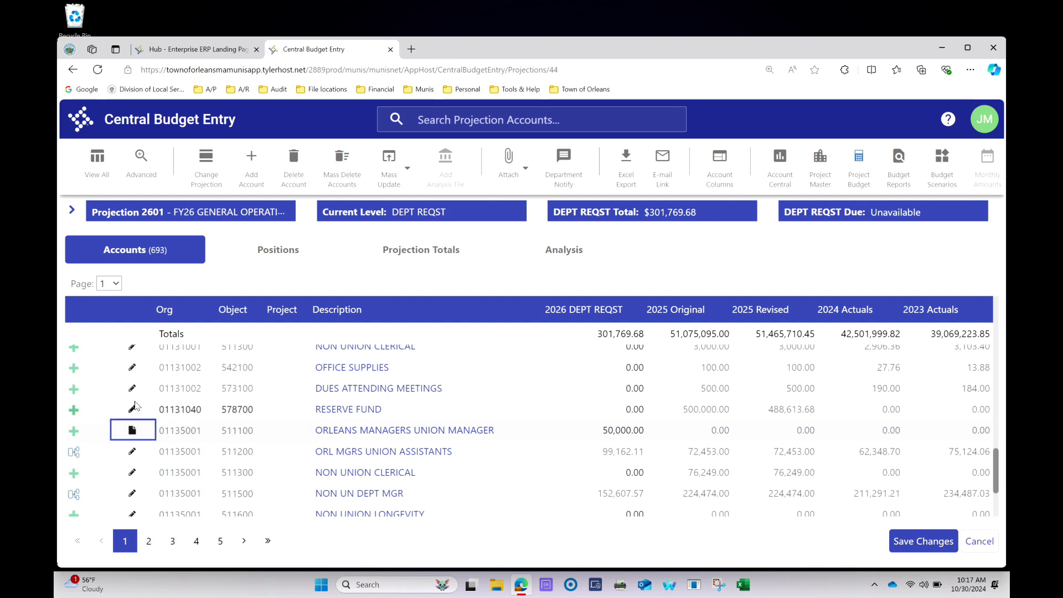
pyautogui.click(929, 541)
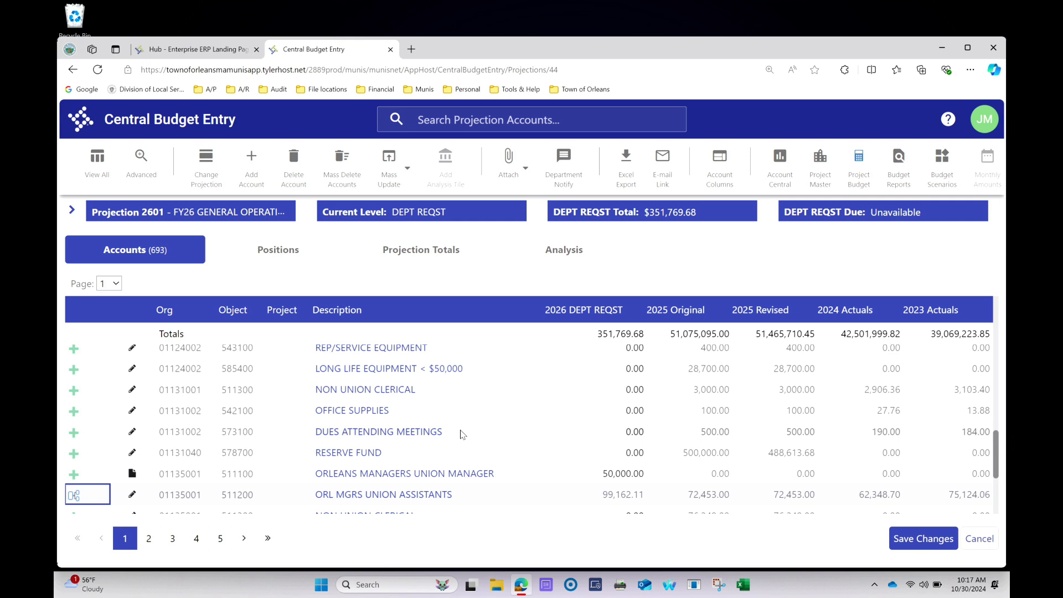
pyautogui.scroll(-2, 460, 433)
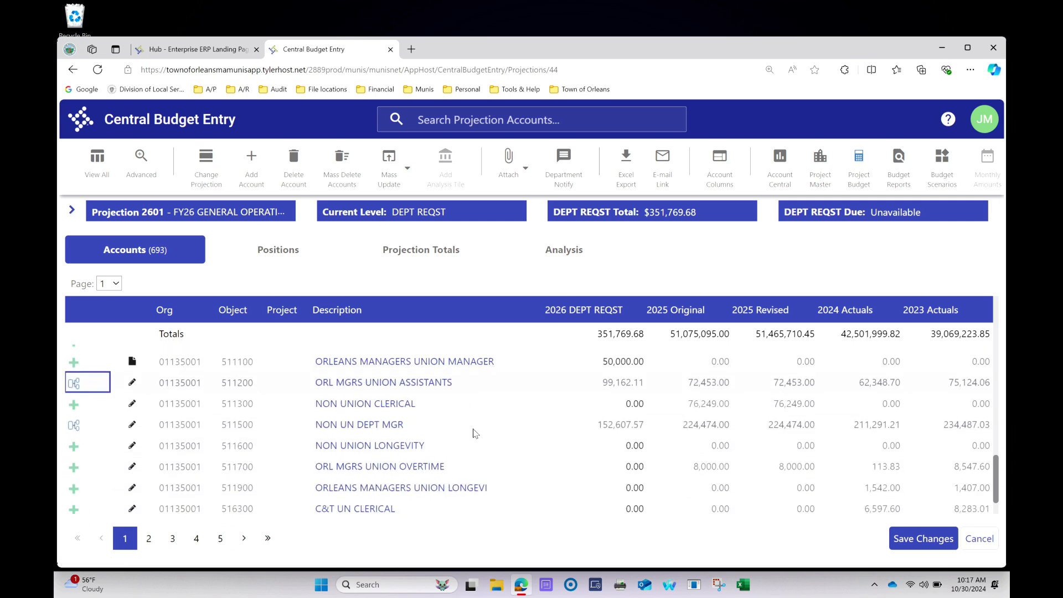